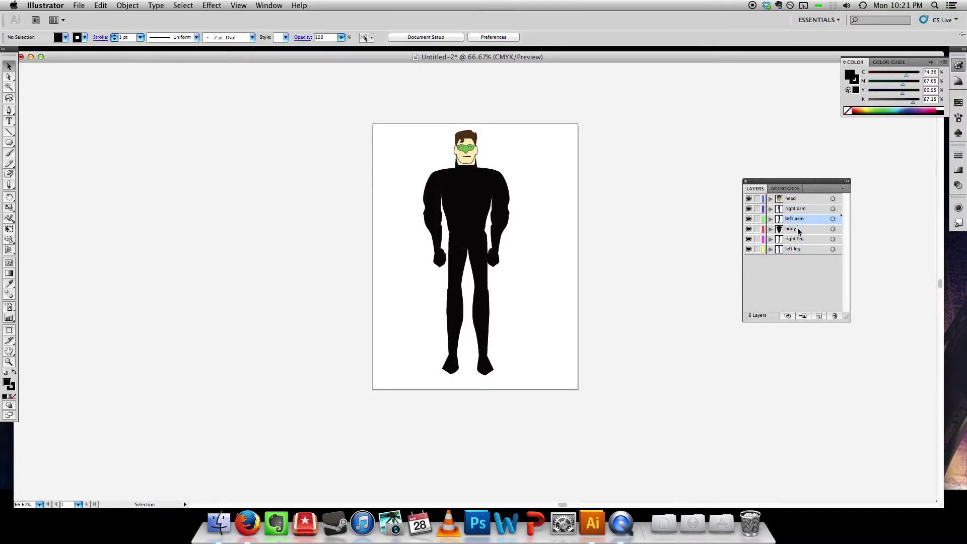
Step: Toggle the visibility of the leg, body, arm and head layers to identify each part
{"action": "left_click", "coordinate": [796, 249]}
{"action": "left_click", "coordinate": [749, 249]}
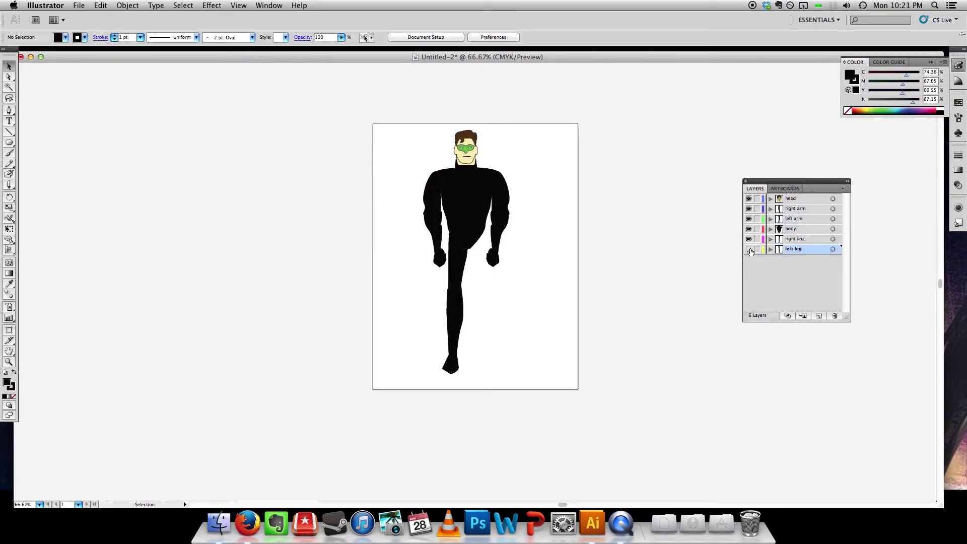
{"action": "left_click", "coordinate": [749, 249]}
{"action": "left_click", "coordinate": [750, 239]}
{"action": "left_click", "coordinate": [749, 239]}
{"action": "left_click", "coordinate": [749, 228]}
{"action": "left_click", "coordinate": [749, 229]}
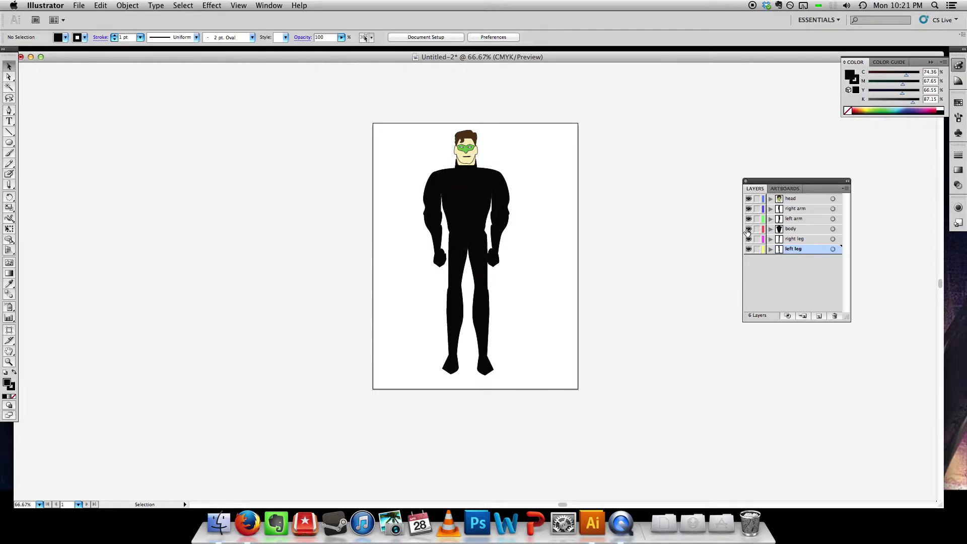
{"action": "left_click", "coordinate": [749, 219]}
{"action": "left_click", "coordinate": [749, 218]}
{"action": "left_click", "coordinate": [750, 208]}
{"action": "left_click", "coordinate": [750, 208]}
{"action": "left_click", "coordinate": [750, 199]}
{"action": "left_click", "coordinate": [749, 198]}
Step: Zoom to 100% and Knife-cut the body shape along both shoulders
{"action": "key", "text": "super+equal"}
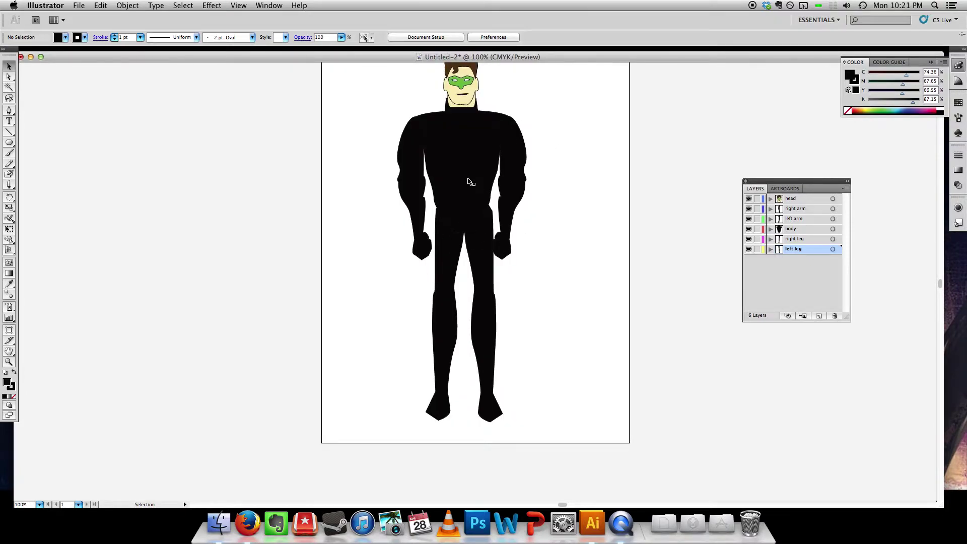
{"action": "scroll", "coordinate": [438, 167], "scroll_direction": "up", "scroll_amount": 1}
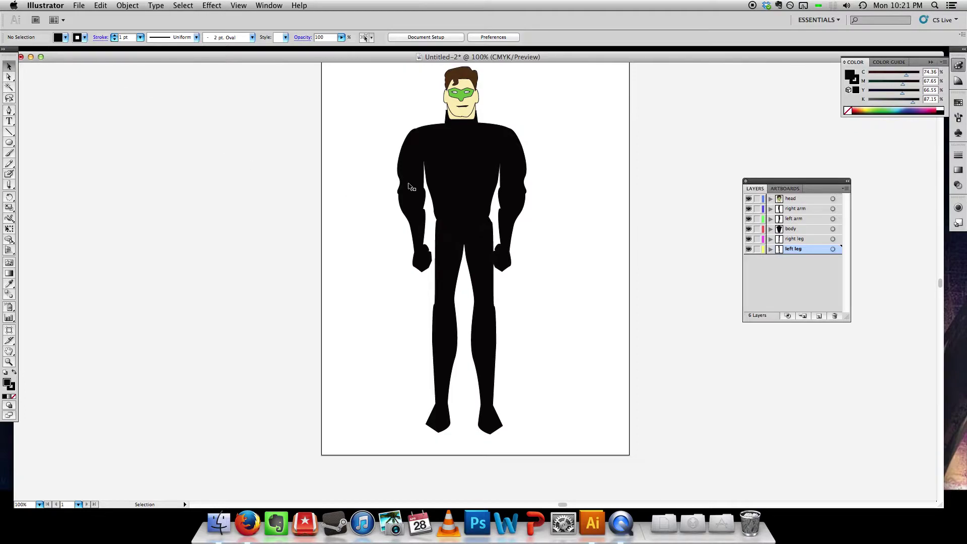
{"action": "left_click", "coordinate": [438, 174]}
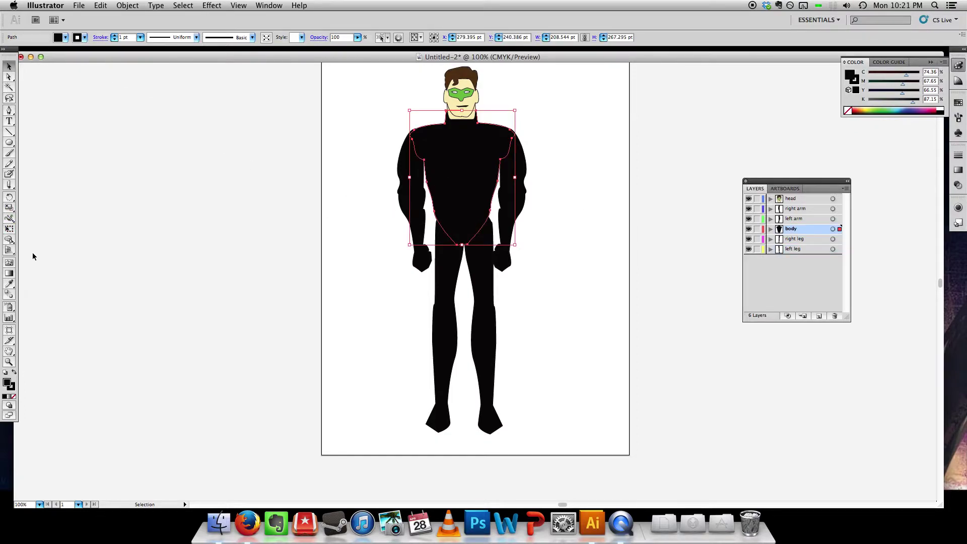
{"action": "left_click_drag", "start_coordinate": [8, 185], "coordinate": [47, 207]}
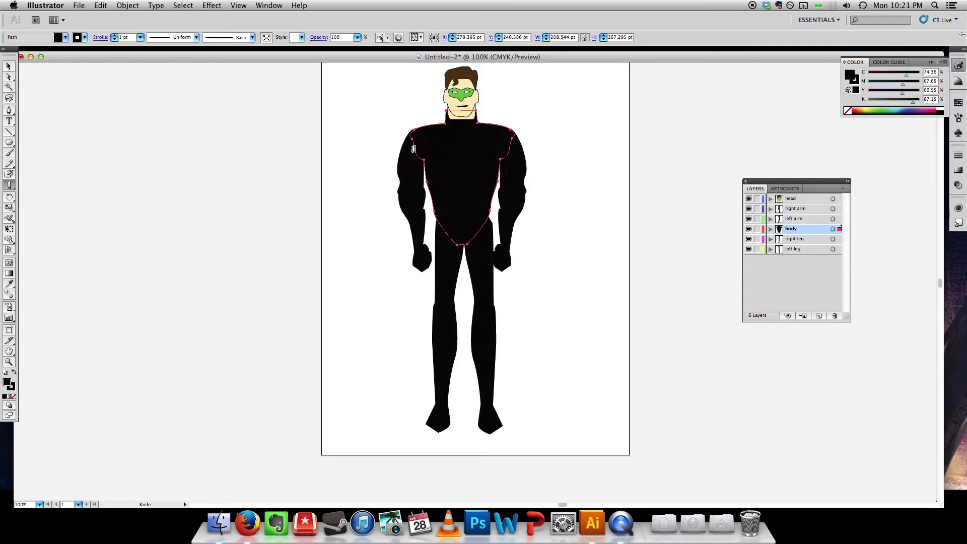
{"action": "mouse_move", "coordinate": [411, 150]}
{"action": "left_mouse_down"}
{"action": "mouse_move", "coordinate": [442, 166]}
{"action": "mouse_move", "coordinate": [432, 229]}
{"action": "mouse_move", "coordinate": [463, 254]}
{"action": "mouse_move", "coordinate": [481, 247]}
{"action": "mouse_move", "coordinate": [500, 208]}
{"action": "mouse_move", "coordinate": [483, 166]}
{"action": "mouse_move", "coordinate": [512, 151]}
{"action": "mouse_move", "coordinate": [523, 125]}
{"action": "mouse_move", "coordinate": [498, 100]}
{"action": "mouse_move", "coordinate": [455, 95]}
{"action": "mouse_move", "coordinate": [409, 107]}
{"action": "mouse_move", "coordinate": [401, 142]}
{"action": "left_mouse_up"}
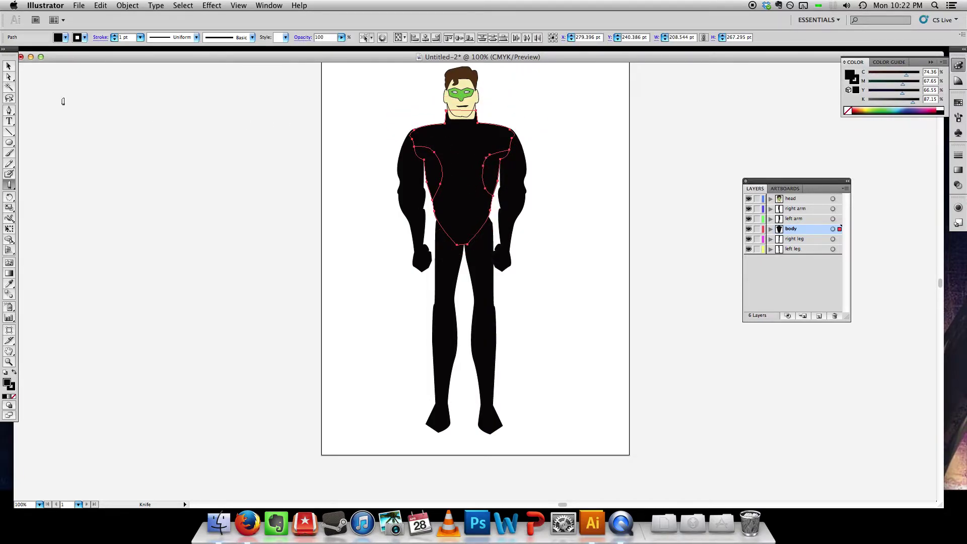
{"action": "left_click", "coordinate": [10, 67]}
Step: Fill the central torso piece with the mask's green using the Eyedropper, then deselect
{"action": "left_click", "coordinate": [152, 137]}
{"action": "left_click", "coordinate": [466, 166]}
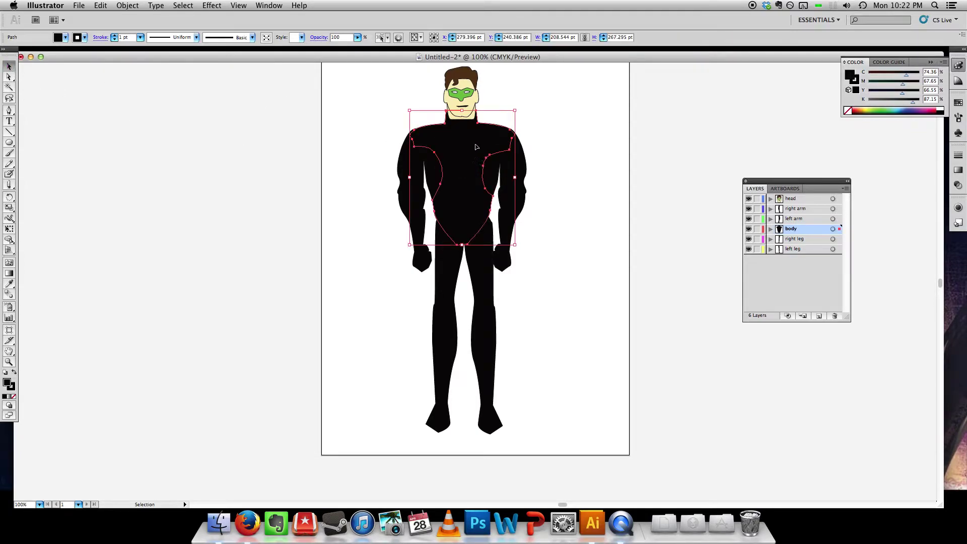
{"action": "left_click", "coordinate": [502, 182]}
{"action": "left_click", "coordinate": [471, 172]}
{"action": "key", "text": "i"}
{"action": "left_click", "coordinate": [468, 90]}
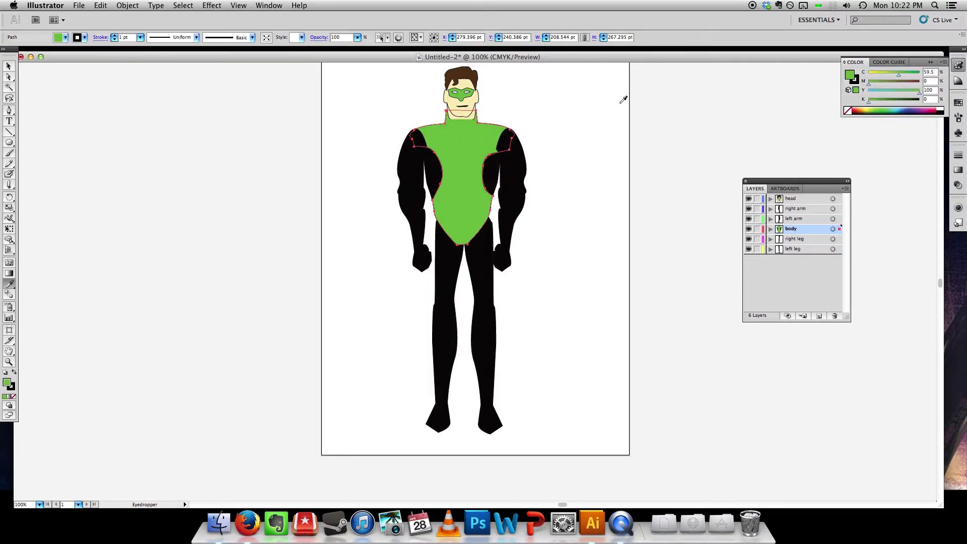
{"action": "key", "text": "v"}
{"action": "key", "text": "super+shift+a"}
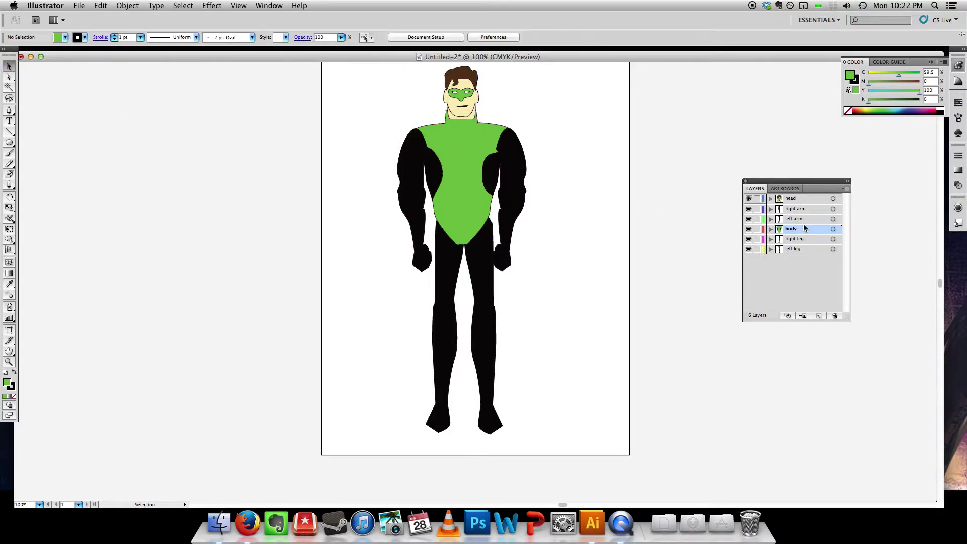
Step: Move the left arm layer below the body layer, undoing an accidental nesting first
{"action": "left_click_drag", "start_coordinate": [800, 218], "coordinate": [804, 227]}
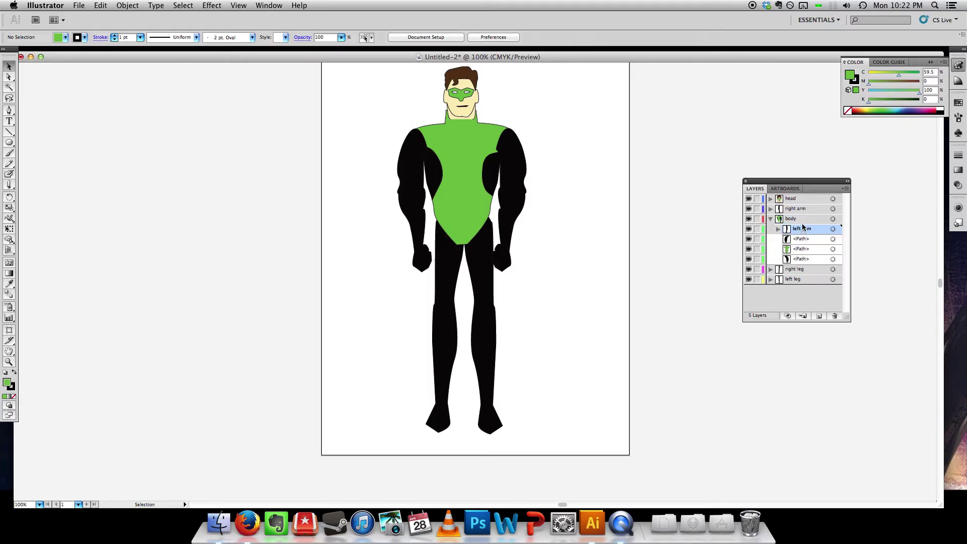
{"action": "key", "text": "super+z"}
{"action": "left_click", "coordinate": [771, 228]}
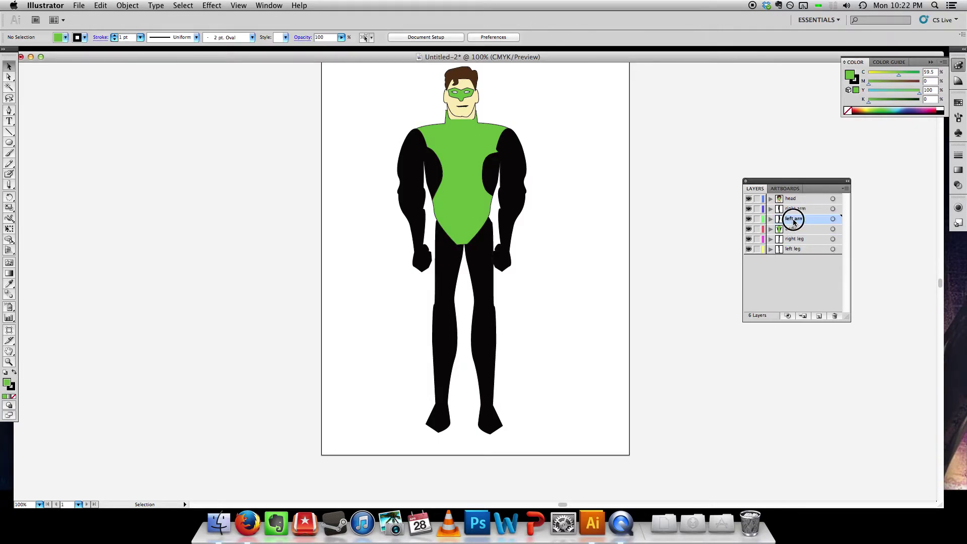
{"action": "mouse_move", "coordinate": [792, 218]}
{"action": "left_mouse_down"}
{"action": "mouse_move", "coordinate": [801, 239]}
{"action": "mouse_move", "coordinate": [799, 223]}
{"action": "left_mouse_up"}
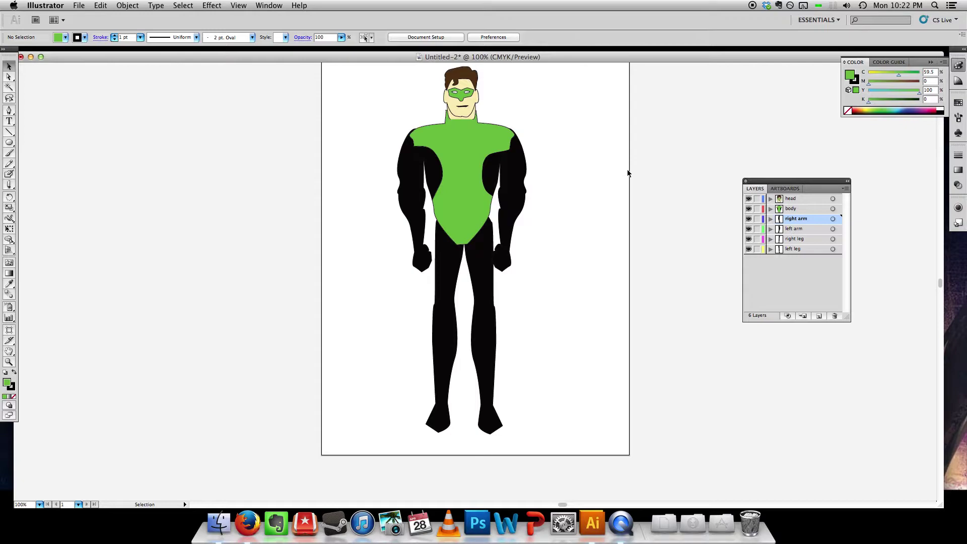
{"action": "left_click", "coordinate": [519, 167]}
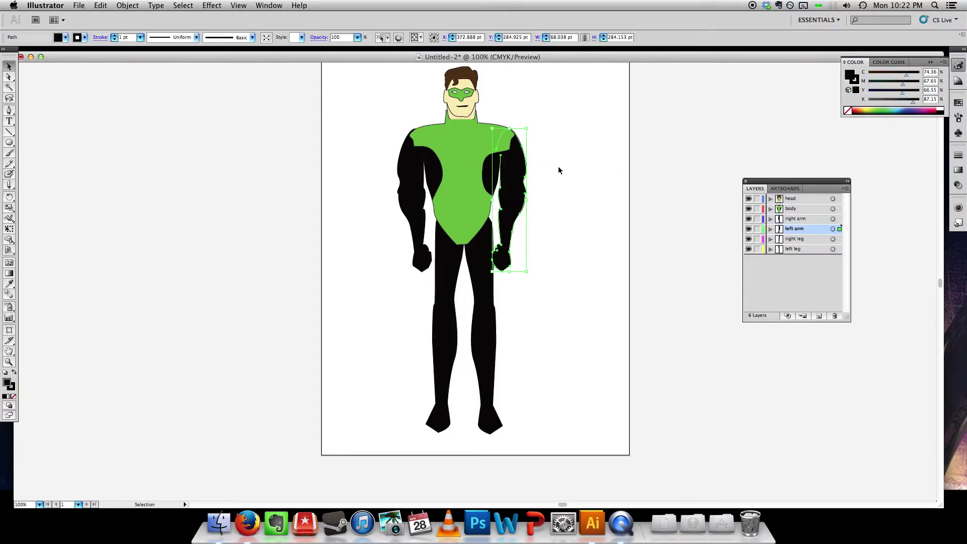
Step: Knife-cut across the right-side arm's shoulder, undoing a misplaced green fill
{"action": "left_click", "coordinate": [9, 185]}
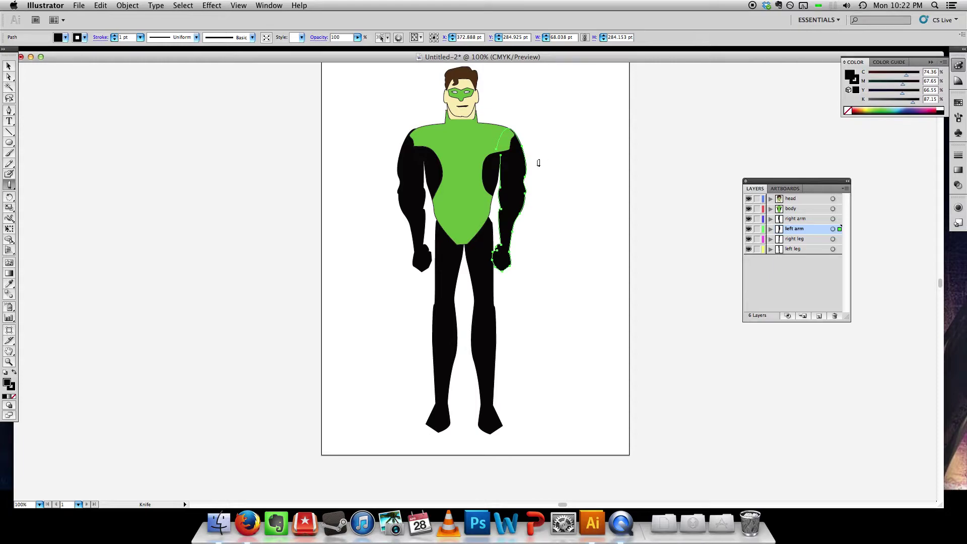
{"action": "mouse_move", "coordinate": [538, 160]}
{"action": "left_mouse_down"}
{"action": "mouse_move", "coordinate": [498, 147]}
{"action": "mouse_move", "coordinate": [489, 121]}
{"action": "mouse_move", "coordinate": [540, 116]}
{"action": "mouse_move", "coordinate": [547, 140]}
{"action": "left_mouse_up"}
{"action": "key", "text": "i"}
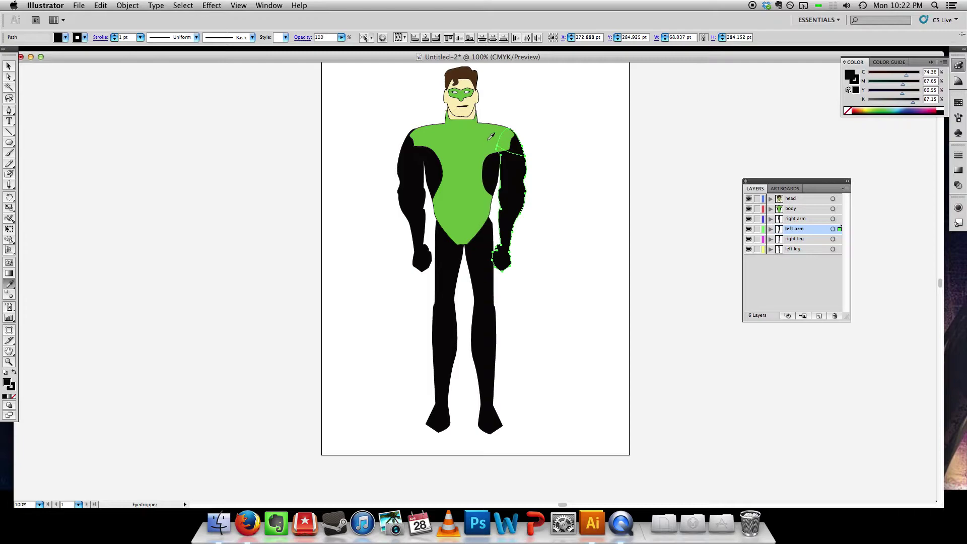
{"action": "left_click", "coordinate": [482, 151]}
{"action": "key", "text": "super+z"}
Step: Fill the cut shoulder piece with the body's green and deselect it
{"action": "left_click", "coordinate": [8, 66]}
{"action": "left_click", "coordinate": [615, 149]}
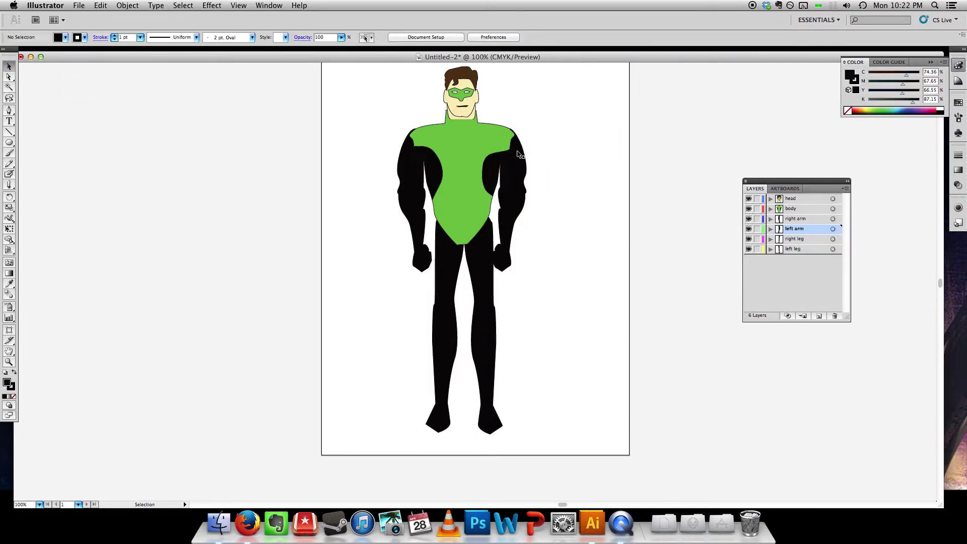
{"action": "left_click", "coordinate": [523, 149]}
{"action": "key", "text": "i"}
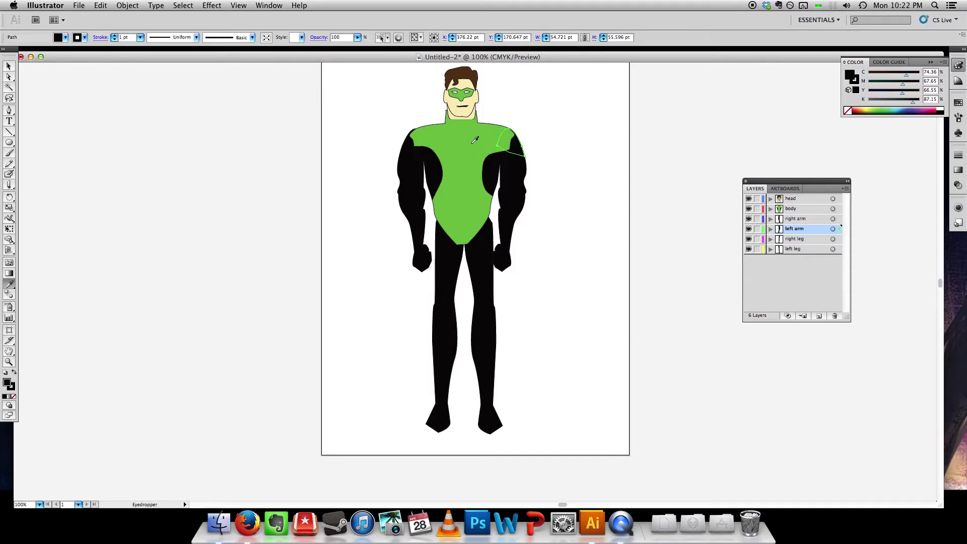
{"action": "left_click", "coordinate": [472, 143]}
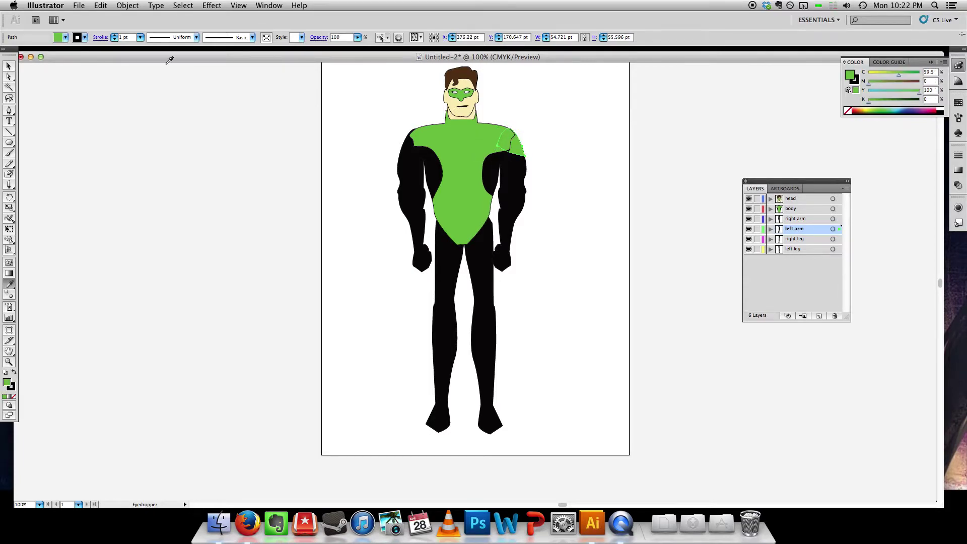
{"action": "key", "text": "v"}
{"action": "left_click", "coordinate": [95, 102]}
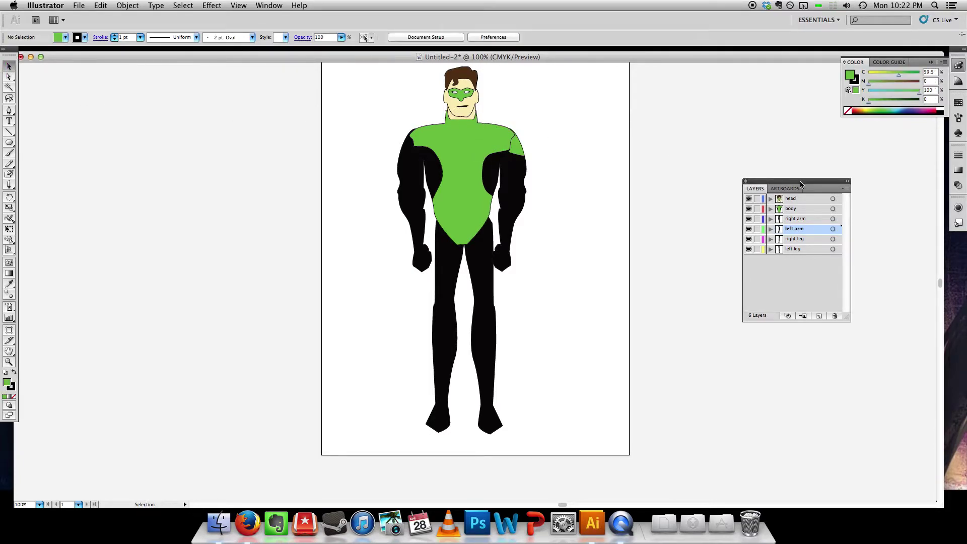
{"action": "left_click", "coordinate": [803, 221]}
Step: Slice the shoulder of the arm on the viewer's left and sample the body green
{"action": "key", "text": "k"}
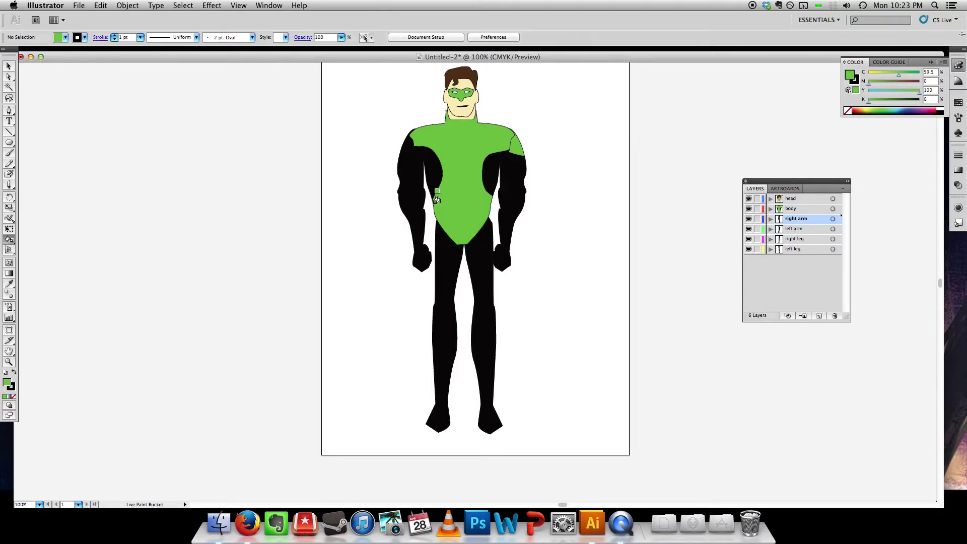
{"action": "left_click", "coordinate": [9, 186]}
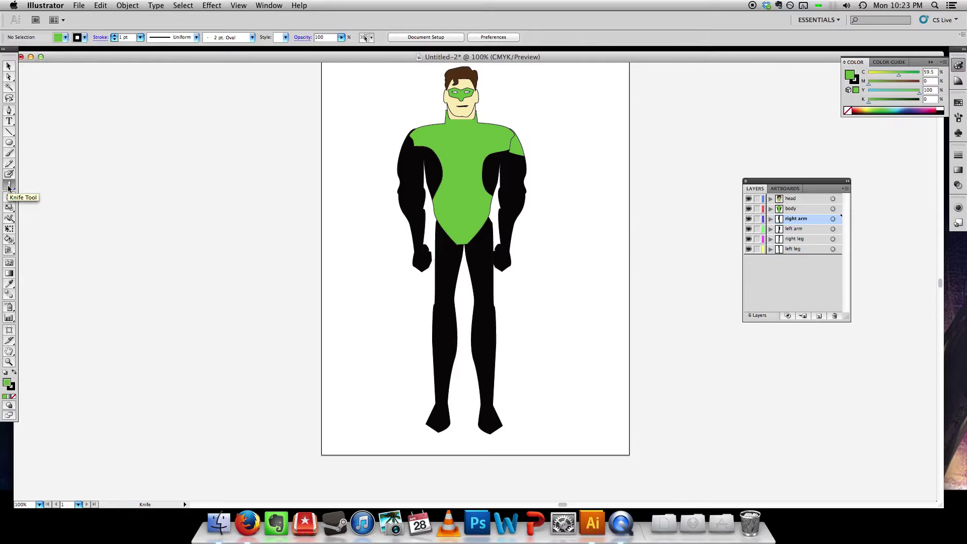
{"action": "mouse_move", "coordinate": [421, 145]}
{"action": "left_mouse_down"}
{"action": "mouse_move", "coordinate": [386, 157]}
{"action": "mouse_move", "coordinate": [386, 117]}
{"action": "mouse_move", "coordinate": [425, 121]}
{"action": "mouse_move", "coordinate": [427, 144]}
{"action": "left_mouse_up"}
{"action": "left_click", "coordinate": [9, 66]}
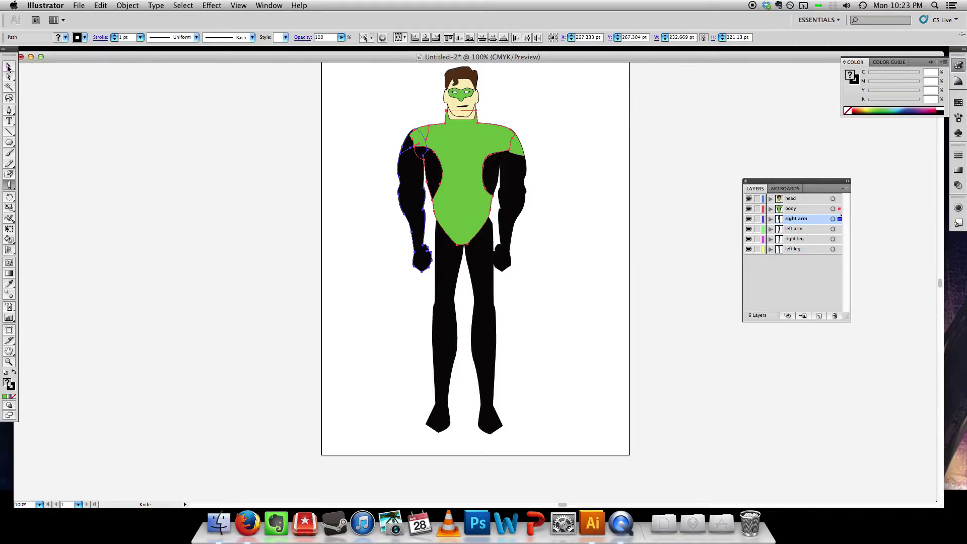
{"action": "left_click", "coordinate": [231, 108]}
{"action": "left_click", "coordinate": [413, 147]}
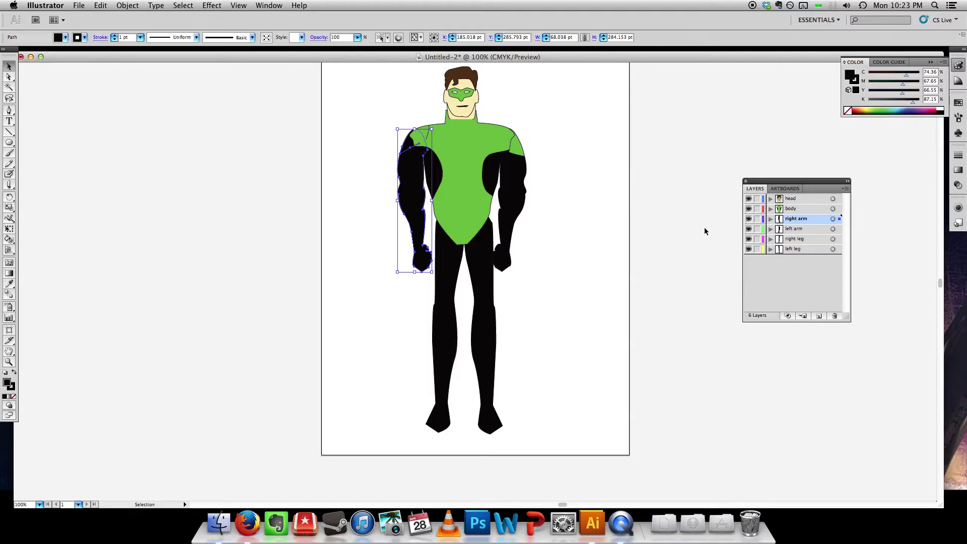
{"action": "key", "text": "super+z"}
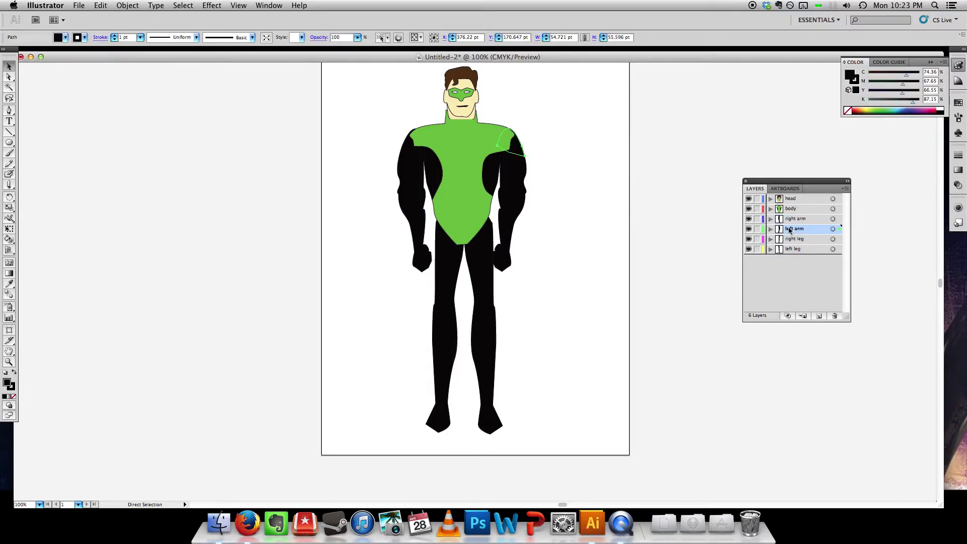
{"action": "key", "text": "i"}
{"action": "left_click", "coordinate": [502, 143]}
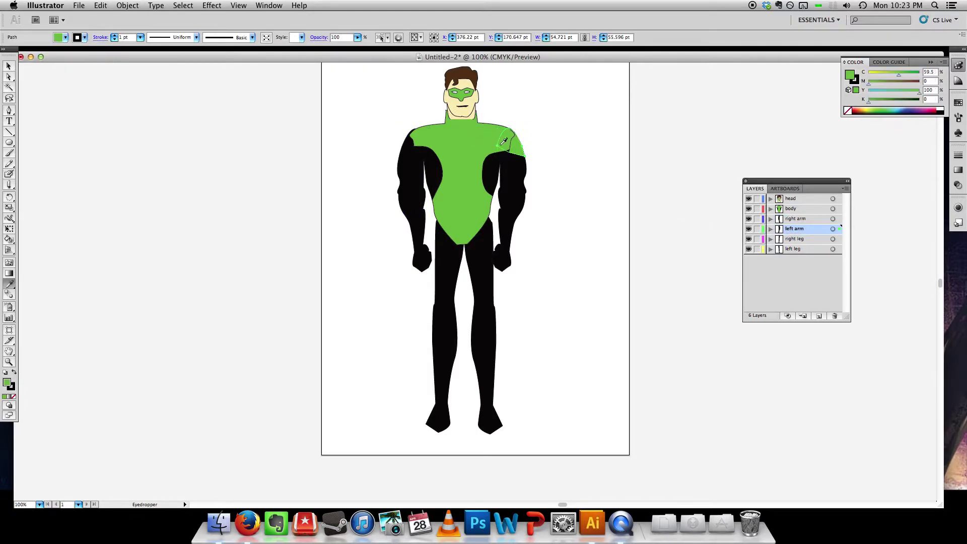
{"action": "left_click", "coordinate": [801, 239]}
Step: Cut across the black right arm's shoulder, test the green fill, then reset it to black
{"action": "left_click", "coordinate": [8, 67]}
{"action": "left_click", "coordinate": [426, 179]}
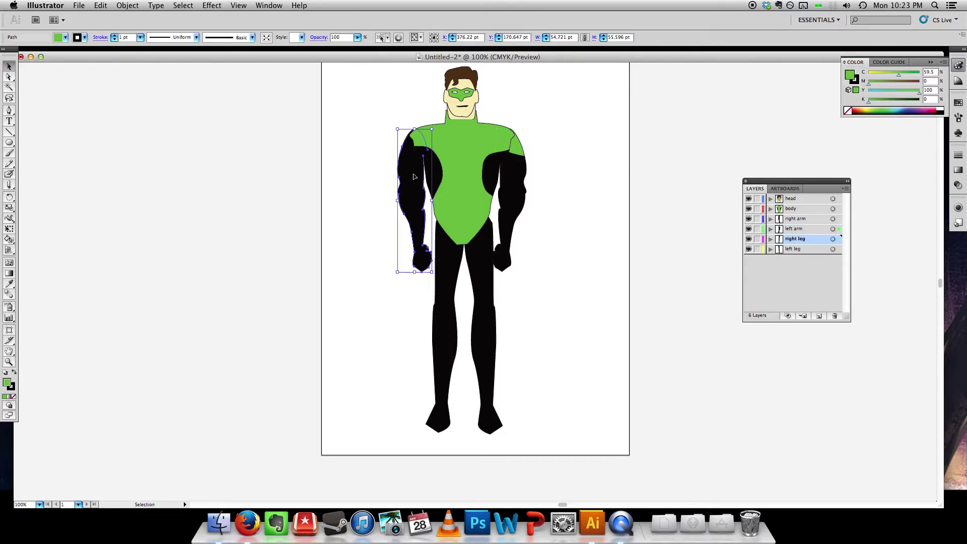
{"action": "left_click", "coordinate": [9, 184]}
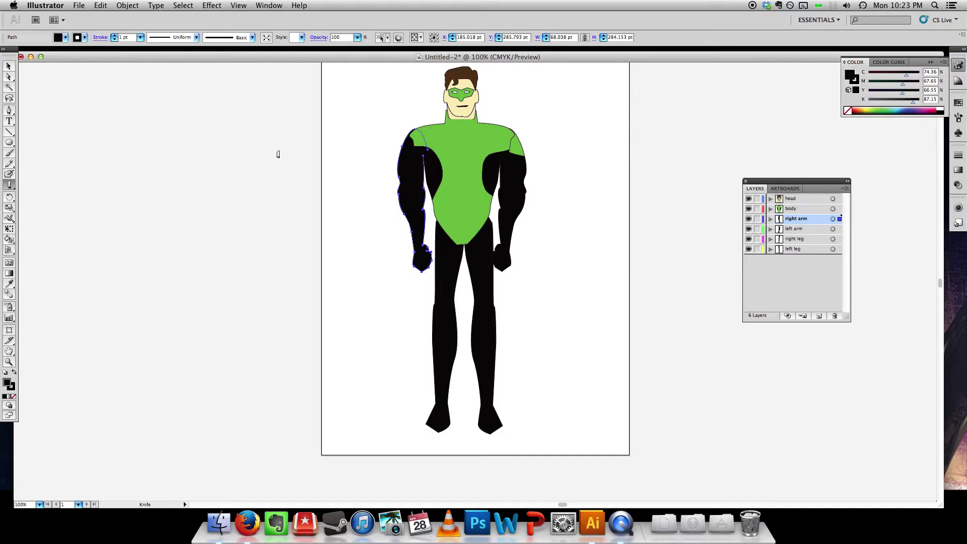
{"action": "mouse_move", "coordinate": [427, 147]}
{"action": "left_mouse_down"}
{"action": "mouse_move", "coordinate": [387, 151]}
{"action": "mouse_move", "coordinate": [386, 132]}
{"action": "mouse_move", "coordinate": [427, 116]}
{"action": "mouse_move", "coordinate": [443, 148]}
{"action": "left_mouse_up"}
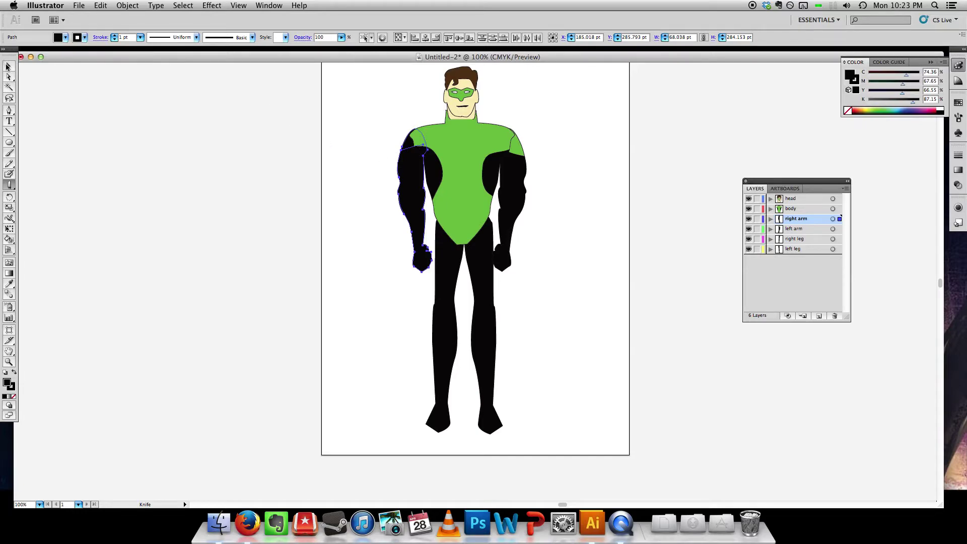
{"action": "left_click", "coordinate": [8, 67]}
{"action": "left_click", "coordinate": [279, 142]}
{"action": "left_click", "coordinate": [425, 153]}
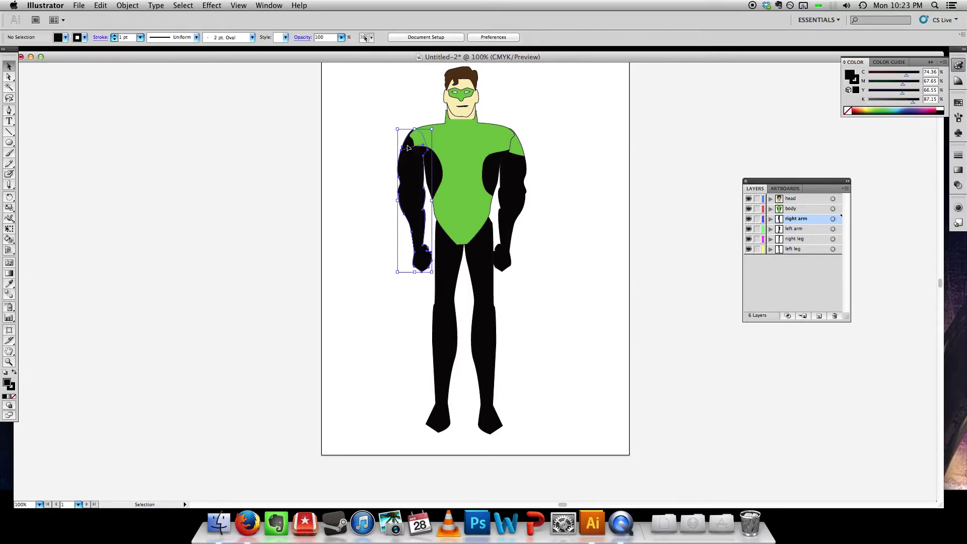
{"action": "key", "text": "i"}
{"action": "left_click", "coordinate": [462, 152]}
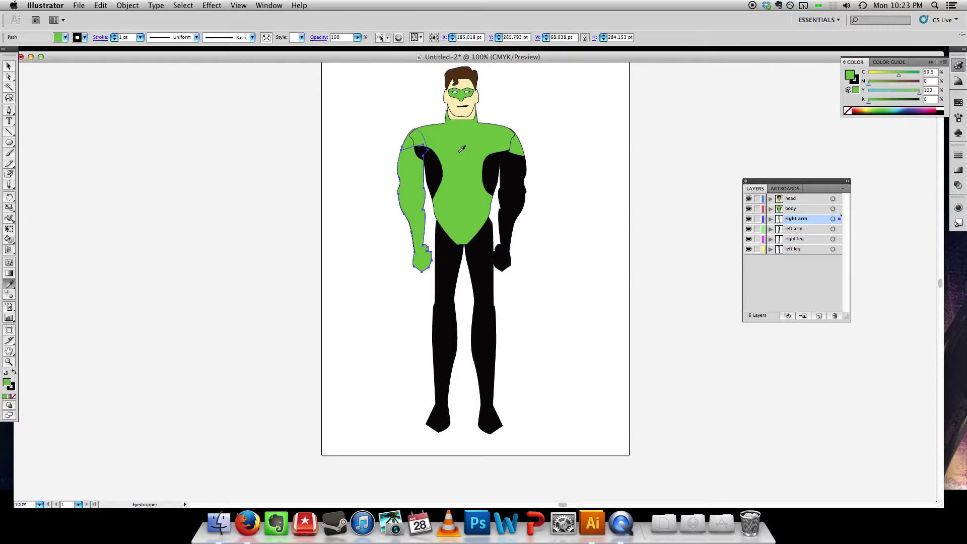
{"action": "left_click", "coordinate": [436, 160]}
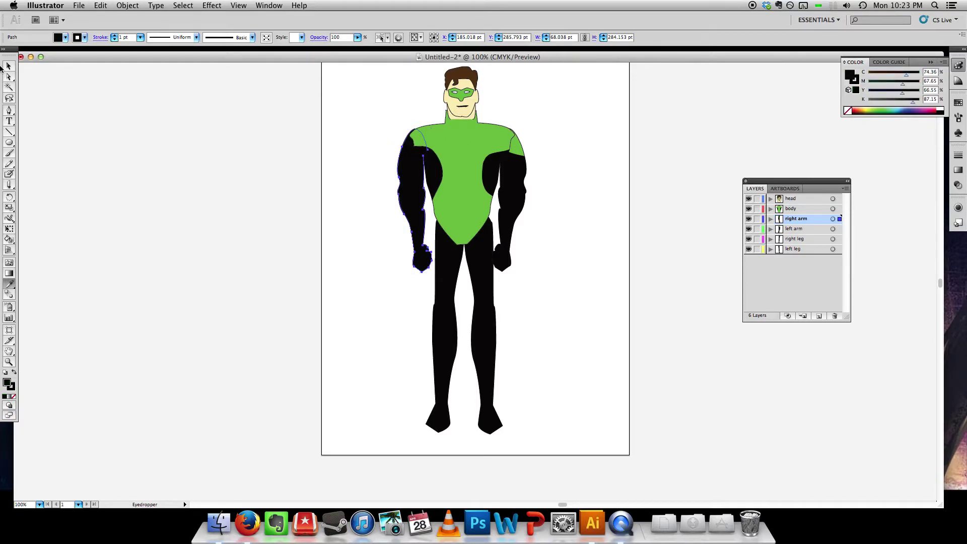
{"action": "left_click", "coordinate": [8, 66]}
Step: Move the right arm aside, cut off its top and fill that piece with body green
{"action": "left_click_drag", "start_coordinate": [420, 179], "coordinate": [376, 186]}
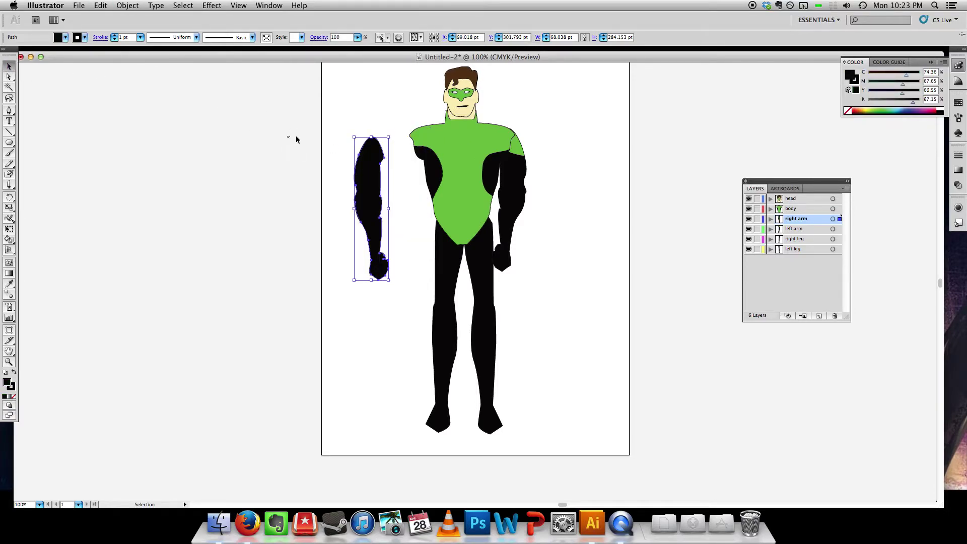
{"action": "left_click", "coordinate": [292, 140]}
{"action": "left_click", "coordinate": [9, 185]}
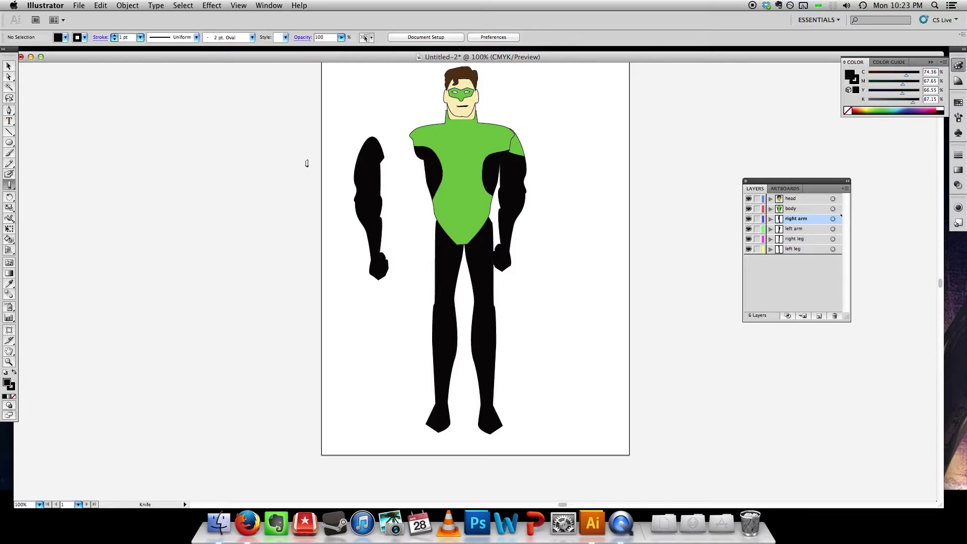
{"action": "left_click", "coordinate": [366, 174], "text": "super"}
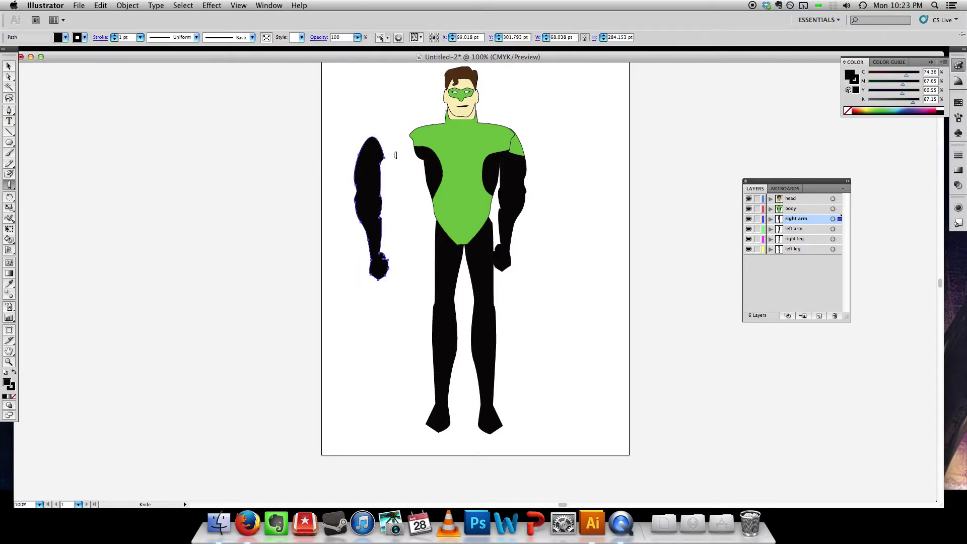
{"action": "mouse_move", "coordinate": [391, 154]}
{"action": "left_mouse_down"}
{"action": "mouse_move", "coordinate": [352, 157]}
{"action": "mouse_move", "coordinate": [385, 110]}
{"action": "mouse_move", "coordinate": [395, 139]}
{"action": "left_mouse_up"}
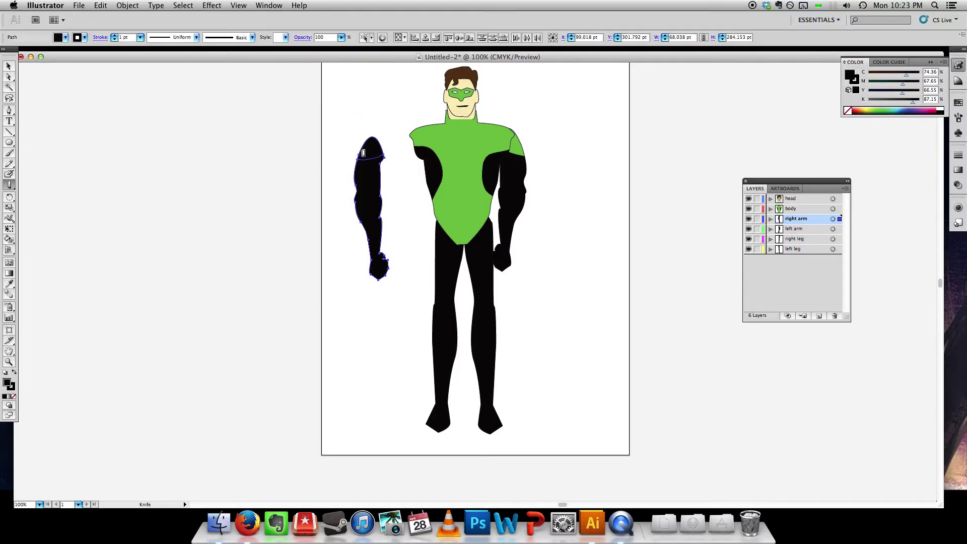
{"action": "left_click", "coordinate": [382, 137], "text": "super"}
{"action": "left_click", "coordinate": [377, 150]}
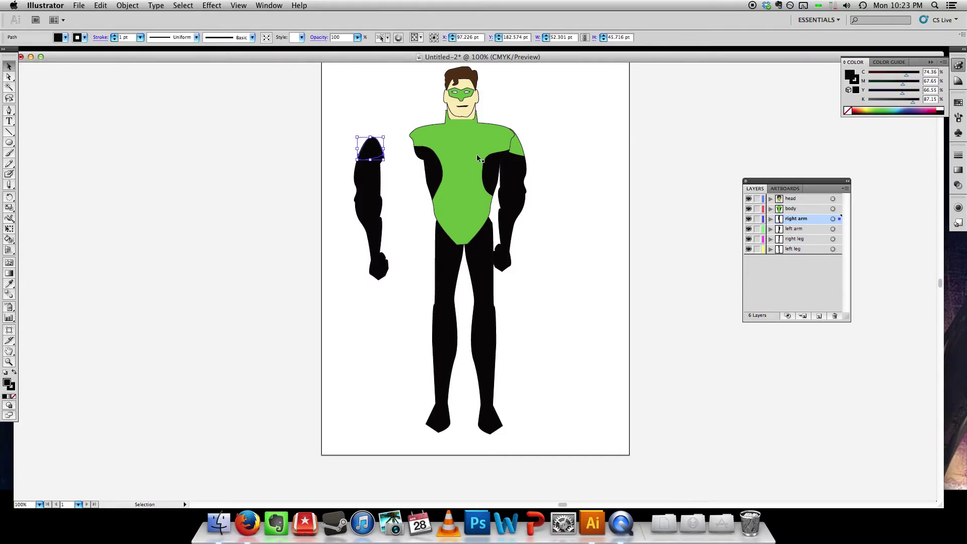
{"action": "key", "text": "i"}
{"action": "left_click", "coordinate": [431, 134]}
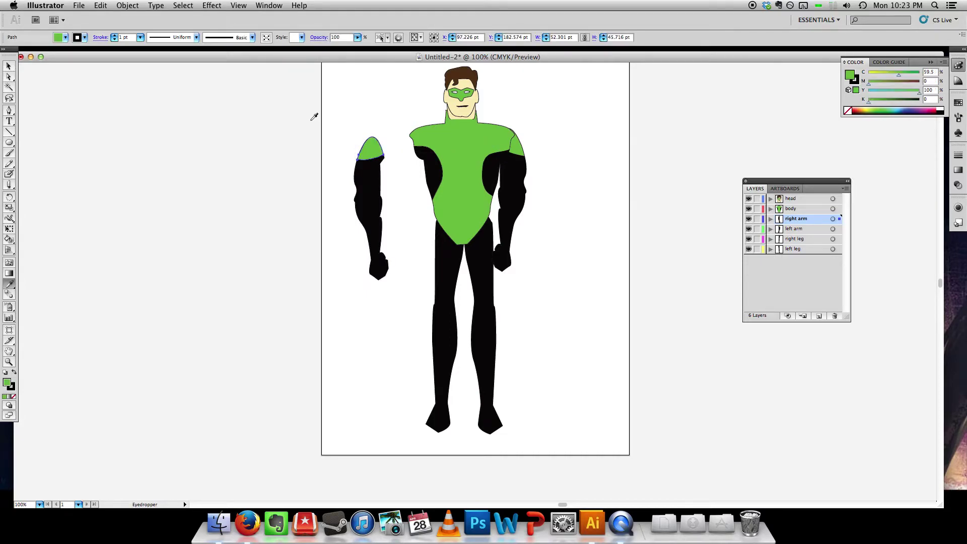
Step: Marquee-select both arm pieces and move them back against the body
{"action": "left_click_drag", "start_coordinate": [367, 167], "coordinate": [398, 178]}
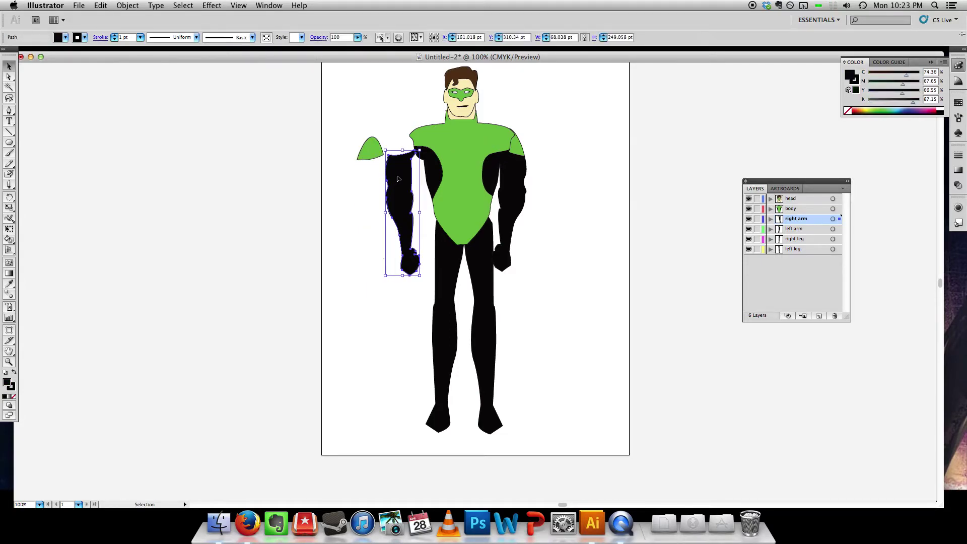
{"action": "key", "text": "super+z"}
{"action": "left_click_drag", "start_coordinate": [345, 123], "coordinate": [392, 288]}
{"action": "left_click_drag", "start_coordinate": [372, 212], "coordinate": [412, 206]}
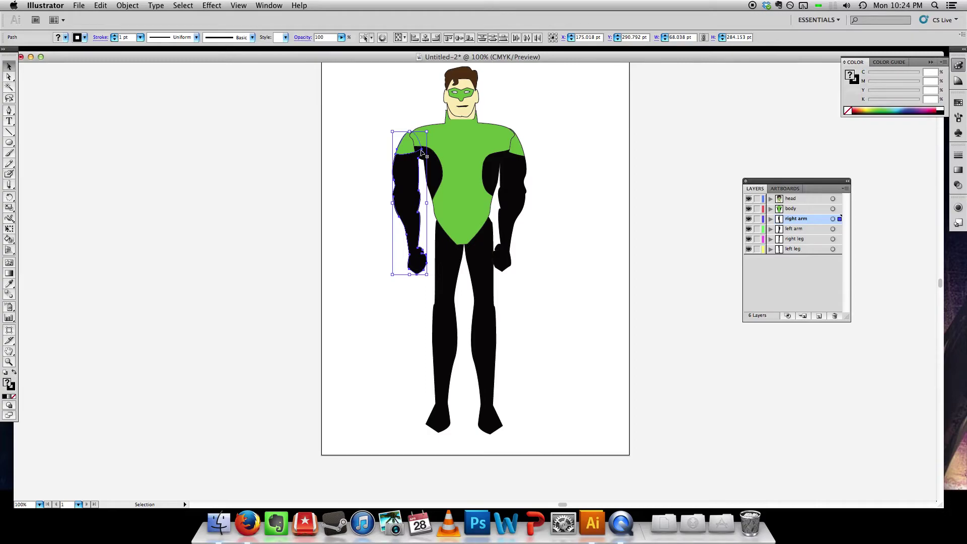
{"action": "left_click", "coordinate": [309, 156]}
{"action": "left_click", "coordinate": [410, 144]}
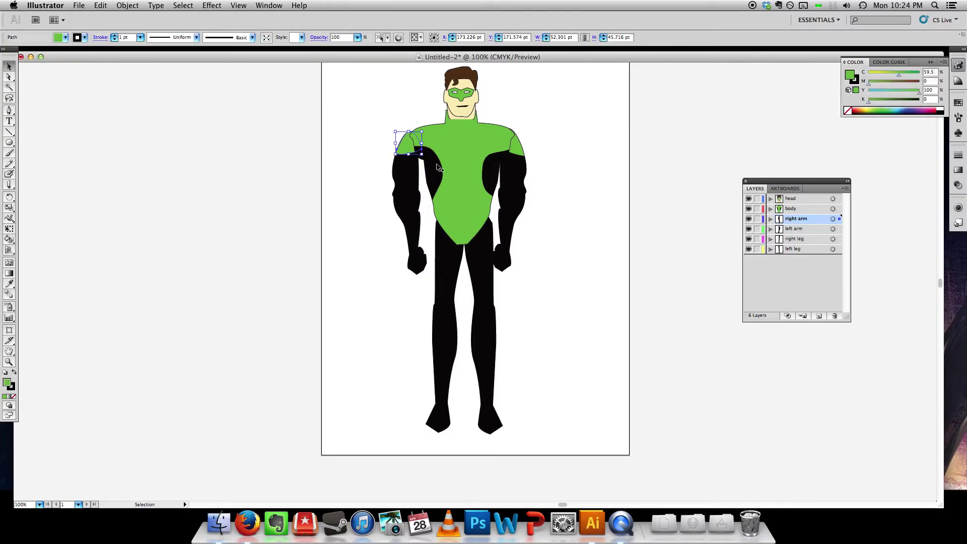
{"action": "key", "text": "super+equal"}
{"action": "key", "text": "super+equal"}
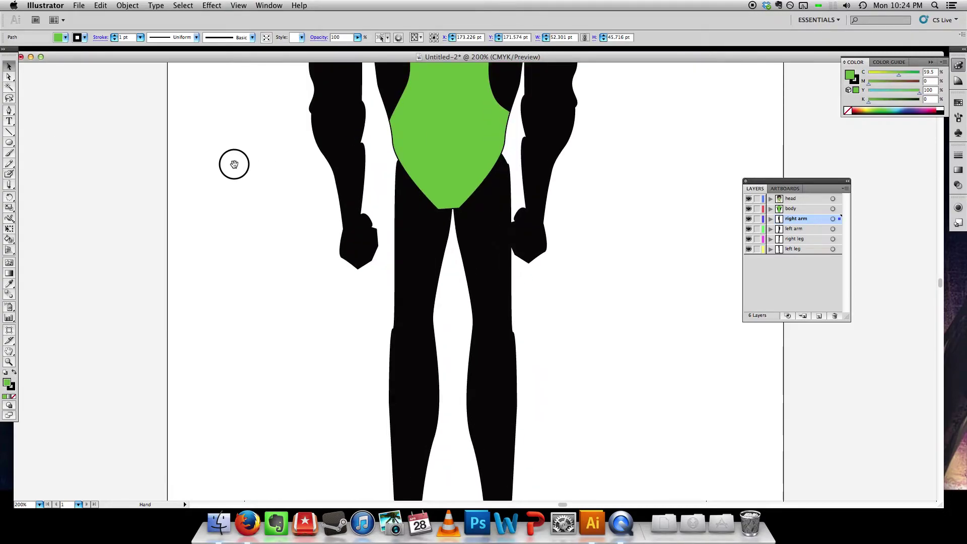
Step: Reshape the arm's top shoulder anchor with Convert Anchor Point so it meets the green cap
{"action": "scroll", "coordinate": [231, 153], "scroll_direction": "up", "scroll_amount": 5}
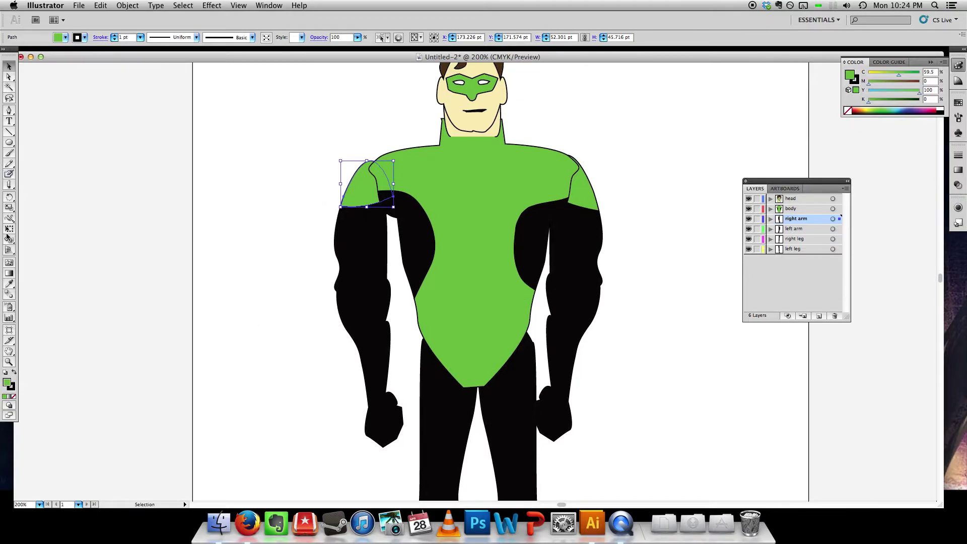
{"action": "left_click_drag", "start_coordinate": [8, 114], "coordinate": [69, 145]}
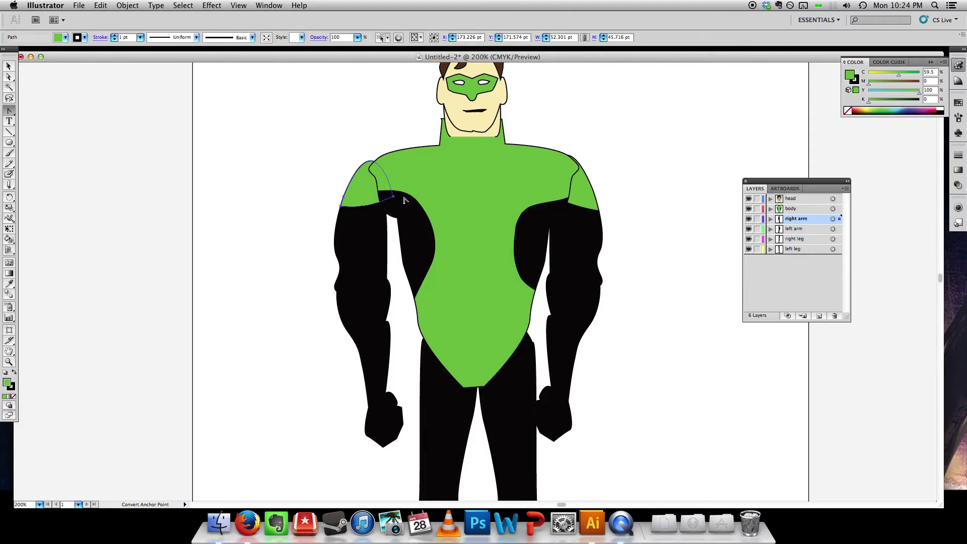
{"action": "mouse_move", "coordinate": [395, 200]}
{"action": "left_mouse_down"}
{"action": "mouse_move", "coordinate": [384, 190]}
{"action": "mouse_move", "coordinate": [395, 190]}
{"action": "left_mouse_up"}
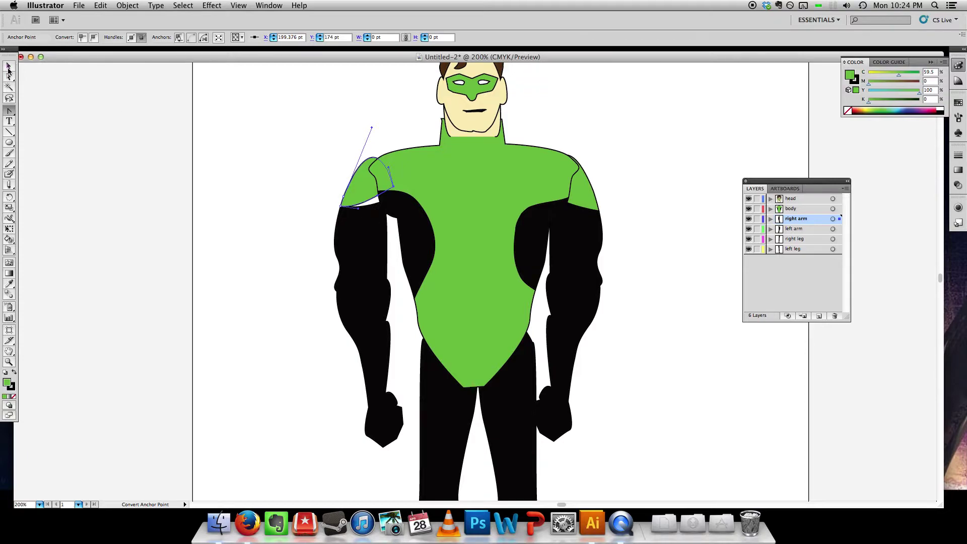
{"action": "left_click", "coordinate": [9, 66]}
{"action": "left_click", "coordinate": [355, 254]}
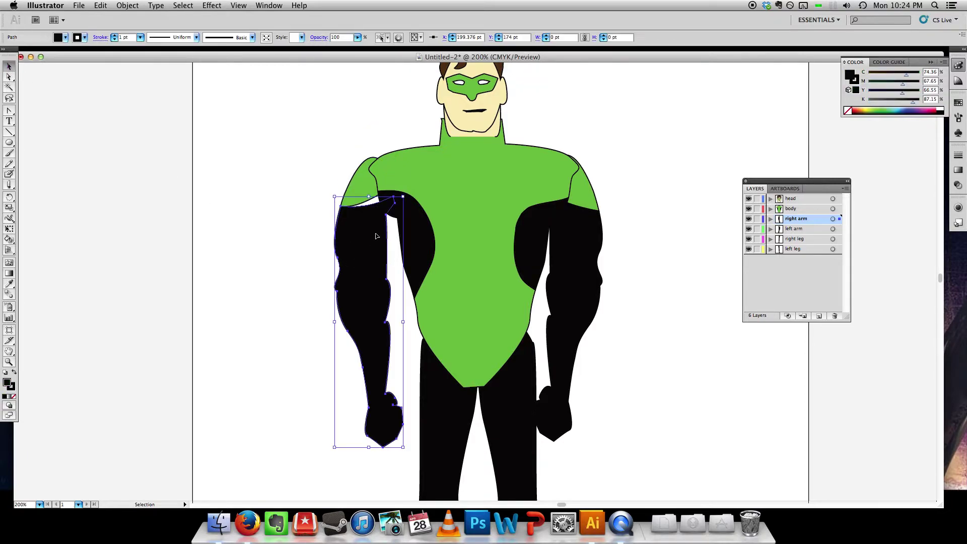
{"action": "left_click", "coordinate": [8, 111]}
{"action": "left_click_drag", "start_coordinate": [395, 199], "coordinate": [386, 190]}
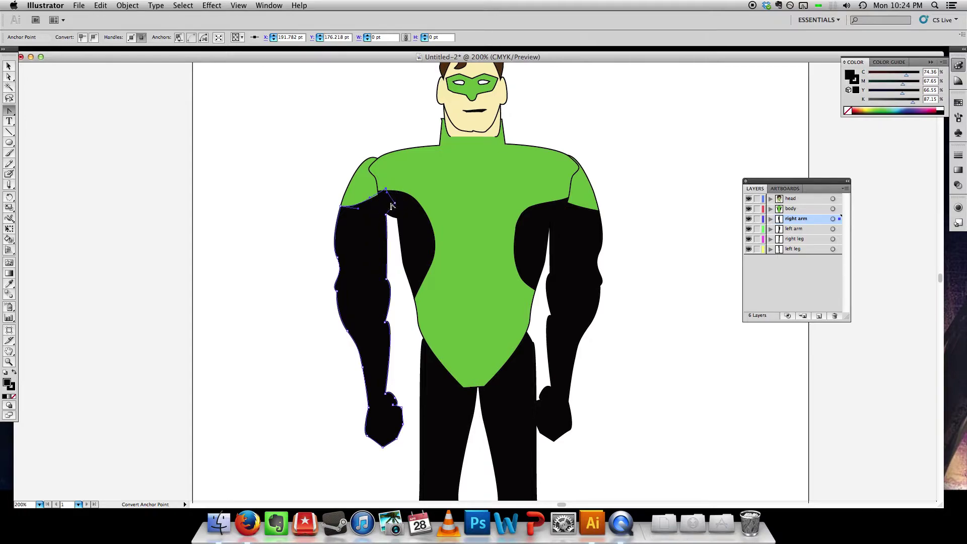
{"action": "left_click_drag", "start_coordinate": [395, 206], "coordinate": [388, 204]}
{"action": "left_click", "coordinate": [9, 66]}
{"action": "left_click", "coordinate": [292, 149]}
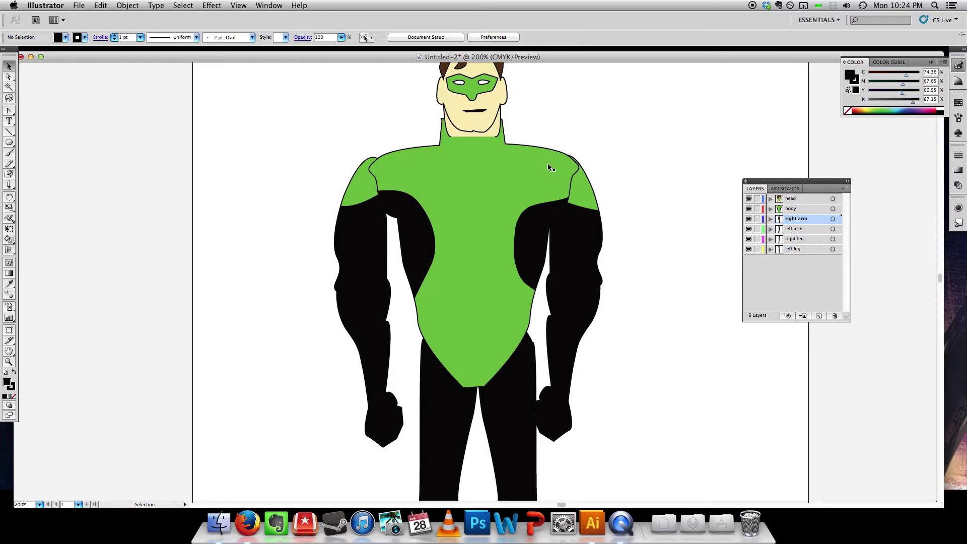
{"action": "scroll", "coordinate": [551, 162], "scroll_direction": "down", "scroll_amount": 3}
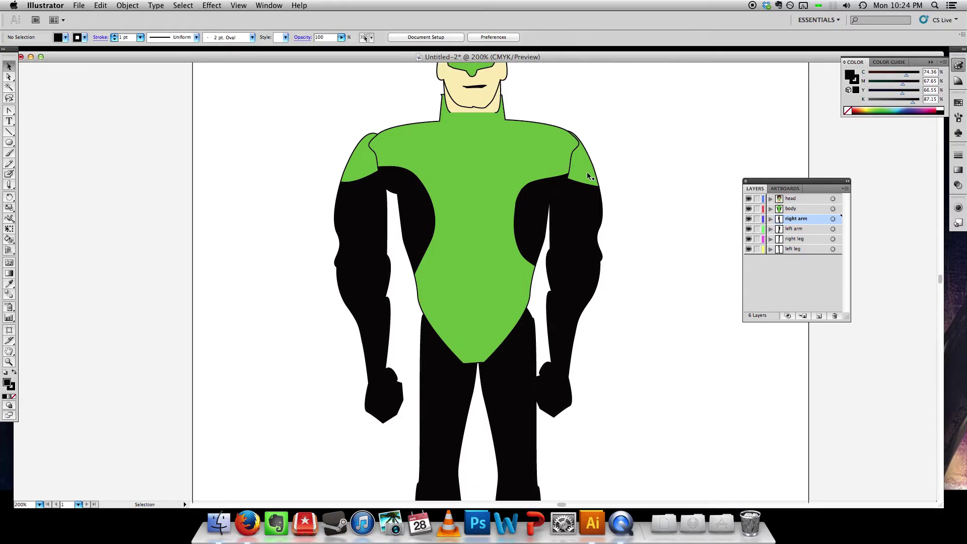
Step: Knife-cut the black arm on the viewer's left near the elbow
{"action": "scroll", "coordinate": [588, 171], "scroll_direction": "down", "scroll_amount": 3}
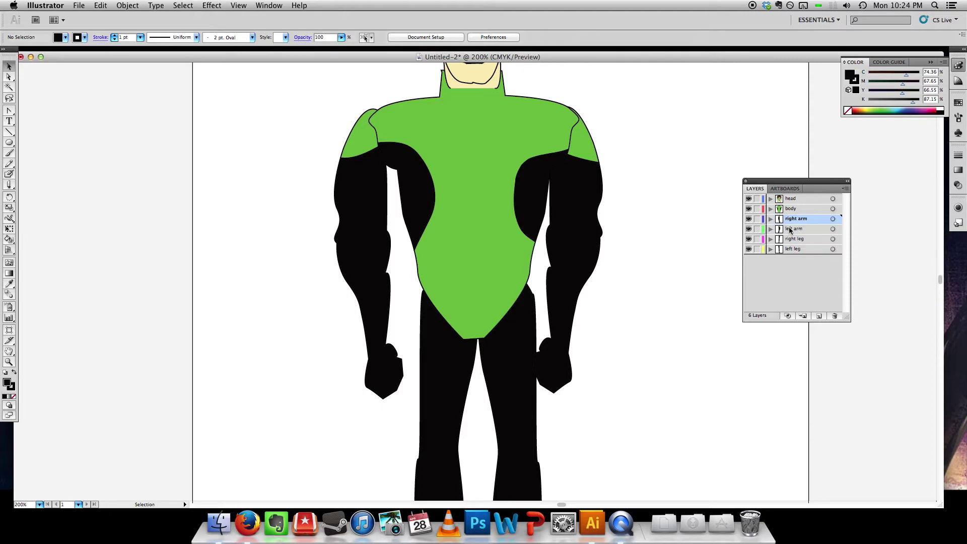
{"action": "left_click", "coordinate": [793, 230]}
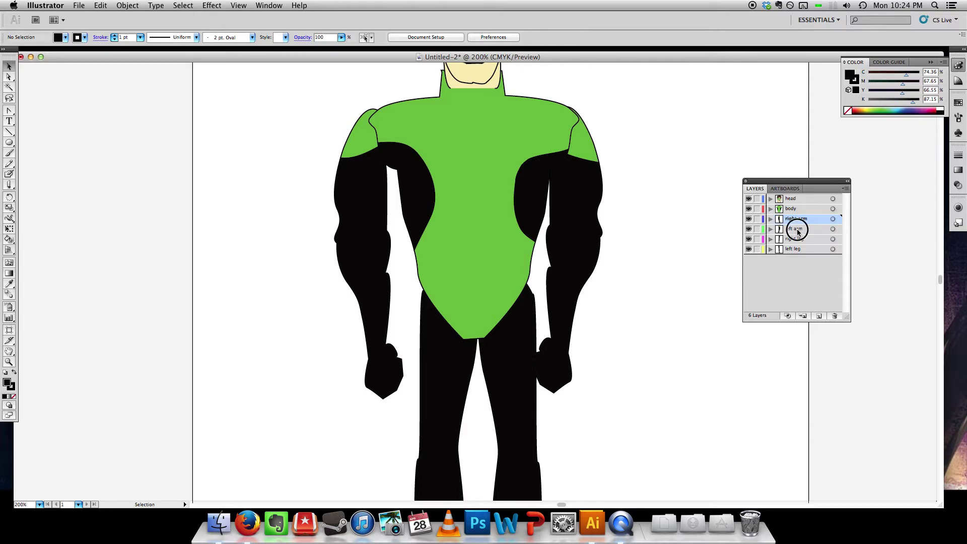
{"action": "left_click", "coordinate": [366, 213]}
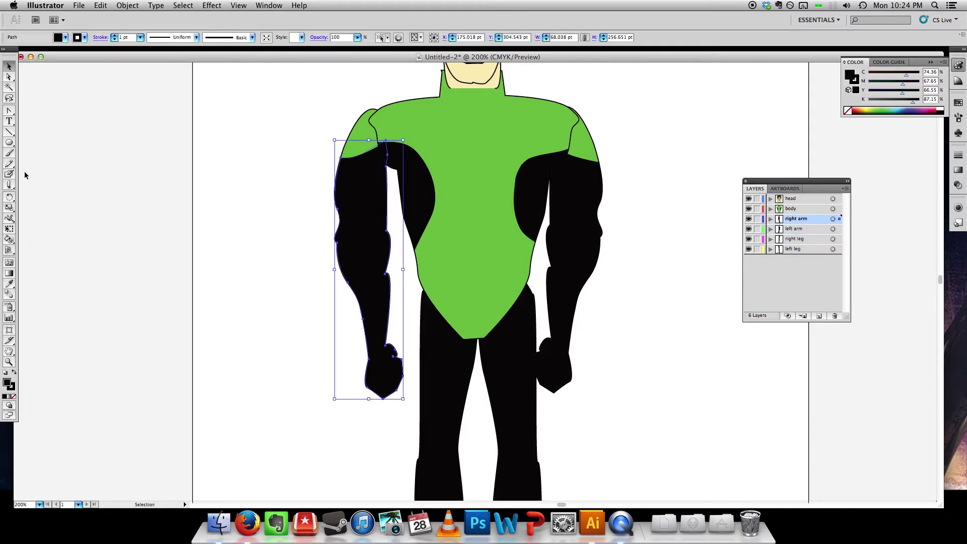
{"action": "left_click", "coordinate": [8, 185]}
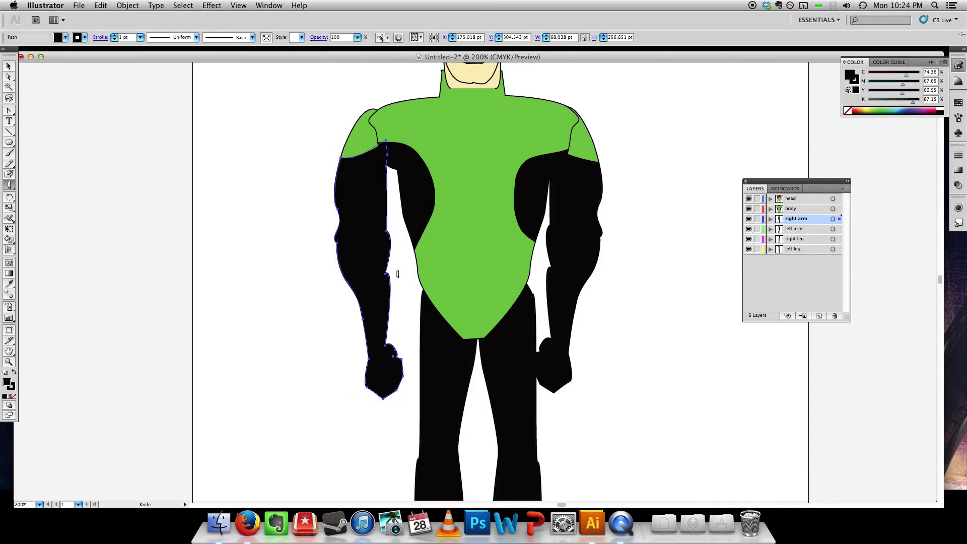
{"action": "mouse_move", "coordinate": [397, 274]}
{"action": "left_mouse_down"}
{"action": "mouse_move", "coordinate": [332, 283]}
{"action": "mouse_move", "coordinate": [313, 372]}
{"action": "mouse_move", "coordinate": [379, 408]}
{"action": "mouse_move", "coordinate": [409, 381]}
{"action": "mouse_move", "coordinate": [407, 320]}
{"action": "left_mouse_up"}
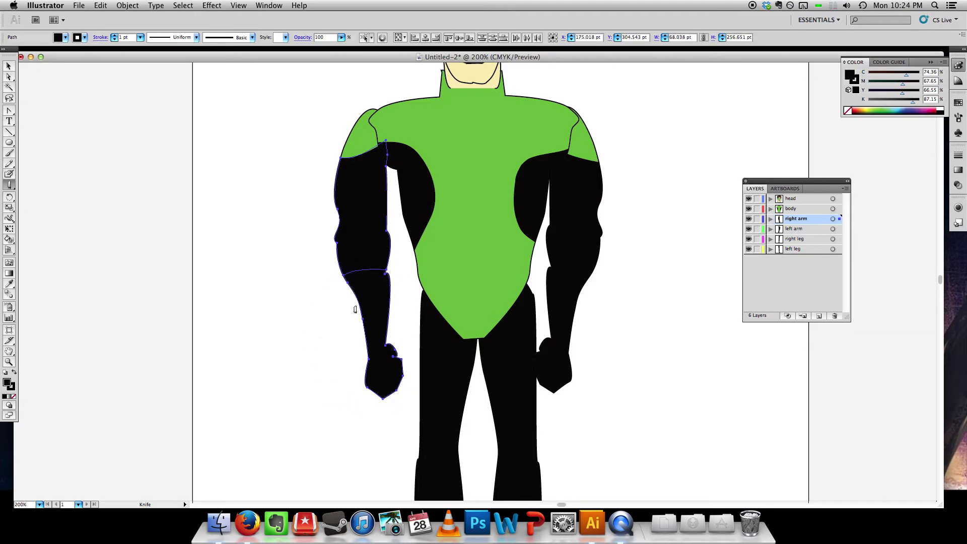
Step: Fill the cut-off lower forearm with the eye's white to make a glove
{"action": "key", "text": "v"}
{"action": "left_click", "coordinate": [305, 250]}
{"action": "left_click", "coordinate": [377, 296]}
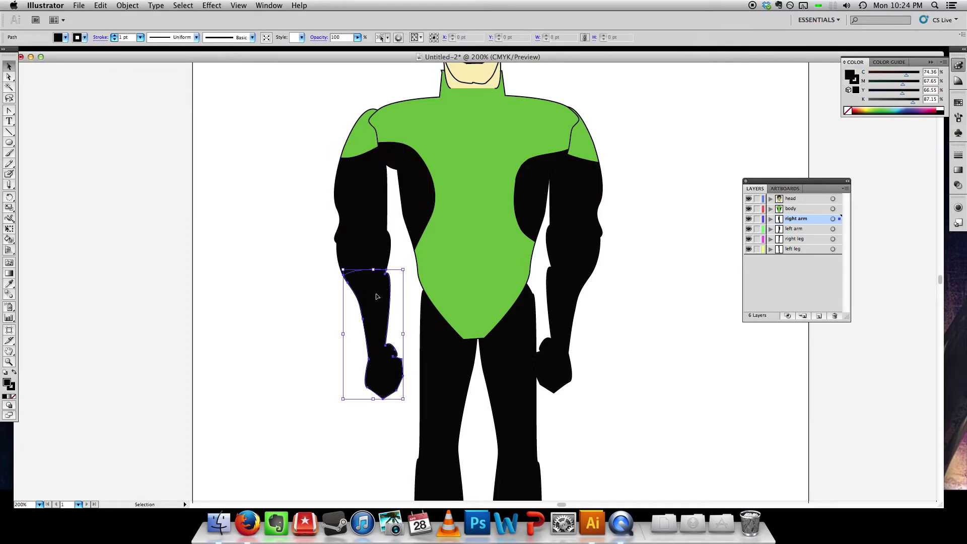
{"action": "scroll", "coordinate": [436, 226], "scroll_direction": "up", "scroll_amount": 6}
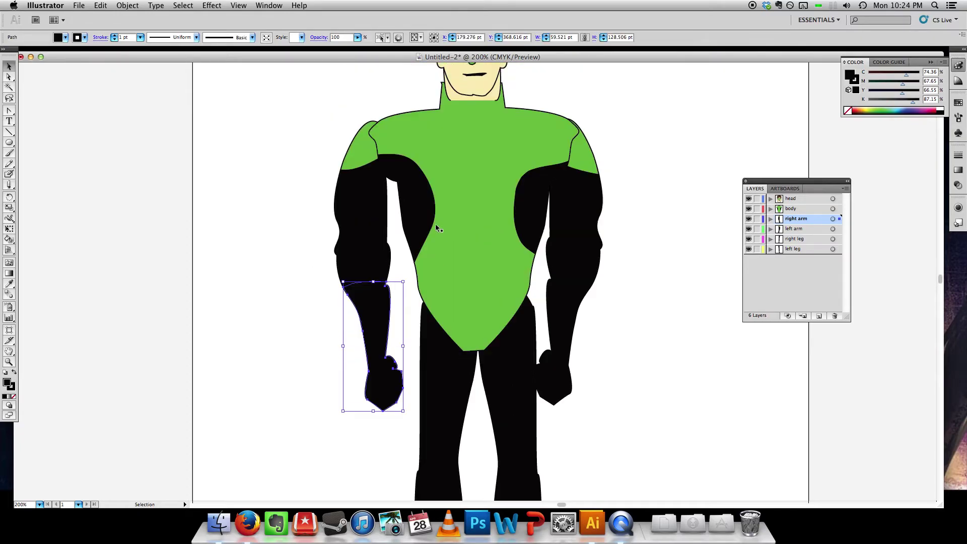
{"action": "key", "text": "i"}
{"action": "left_click", "coordinate": [462, 177]}
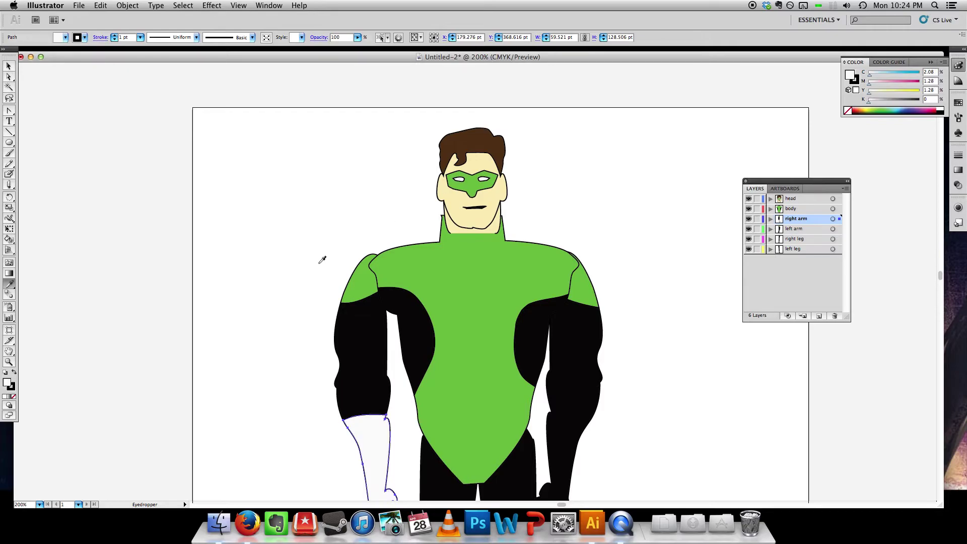
{"action": "scroll", "coordinate": [320, 262], "scroll_direction": "down", "scroll_amount": 6}
{"action": "key", "text": "v"}
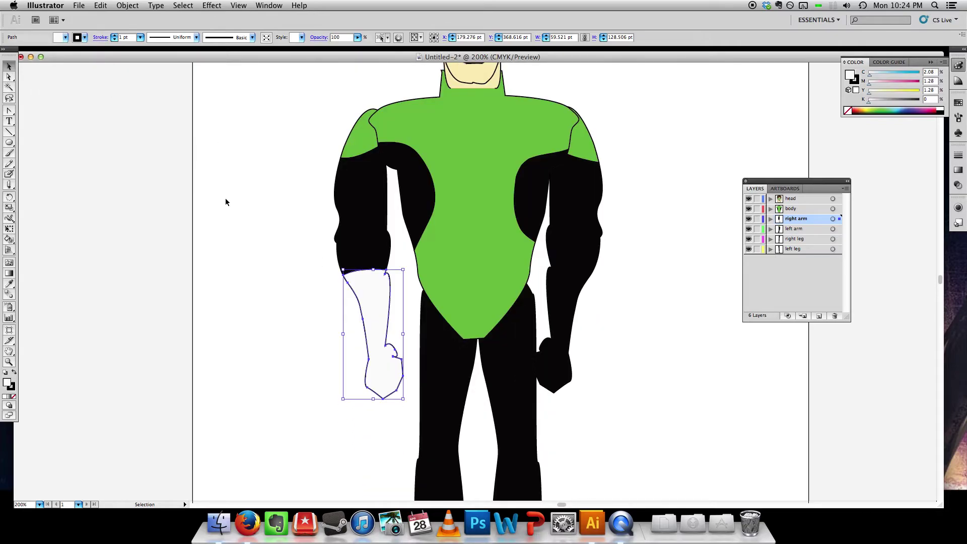
{"action": "left_click", "coordinate": [226, 204]}
{"action": "left_click", "coordinate": [568, 290]}
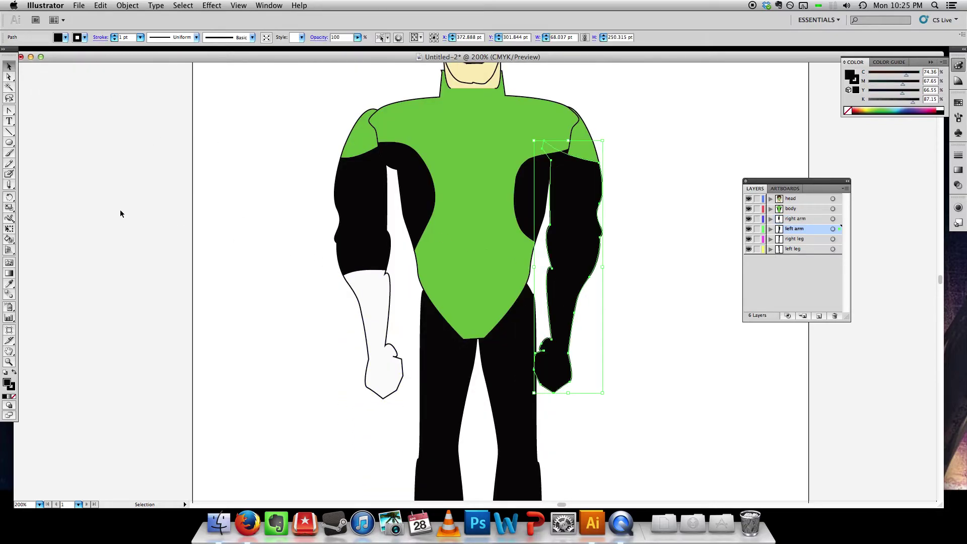
Step: Cut around the other arm's lower forearm and fill it with the glove's white
{"action": "left_click", "coordinate": [9, 185]}
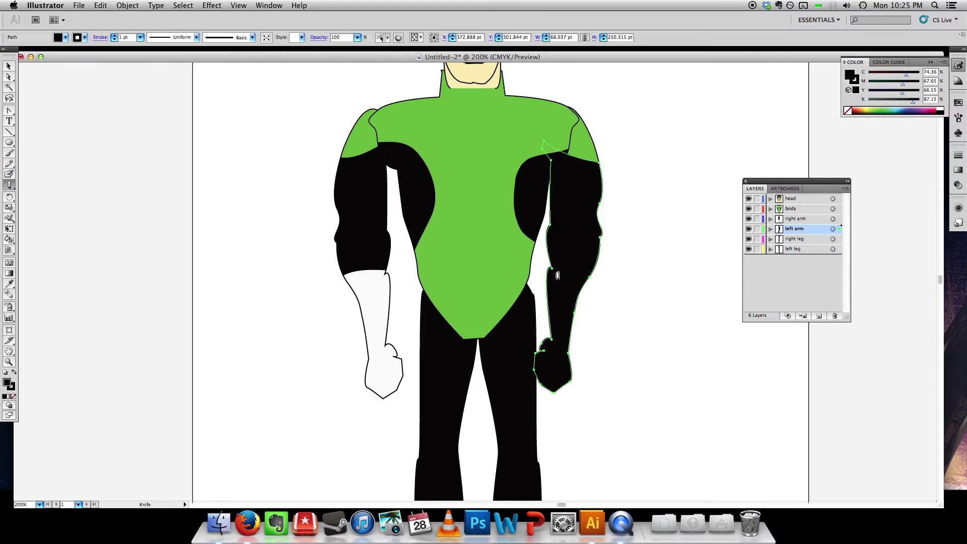
{"action": "mouse_move", "coordinate": [546, 263]}
{"action": "left_mouse_down"}
{"action": "mouse_move", "coordinate": [601, 274]}
{"action": "mouse_move", "coordinate": [615, 312]}
{"action": "mouse_move", "coordinate": [583, 395]}
{"action": "mouse_move", "coordinate": [552, 403]}
{"action": "mouse_move", "coordinate": [518, 376]}
{"action": "mouse_move", "coordinate": [530, 297]}
{"action": "left_mouse_up"}
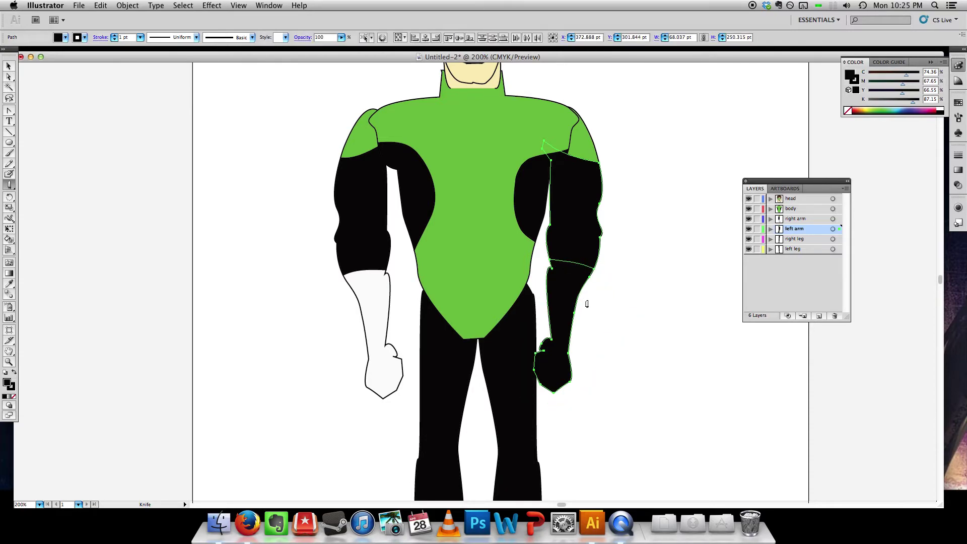
{"action": "key", "text": "v"}
{"action": "left_click", "coordinate": [635, 282]}
{"action": "left_click", "coordinate": [563, 278]}
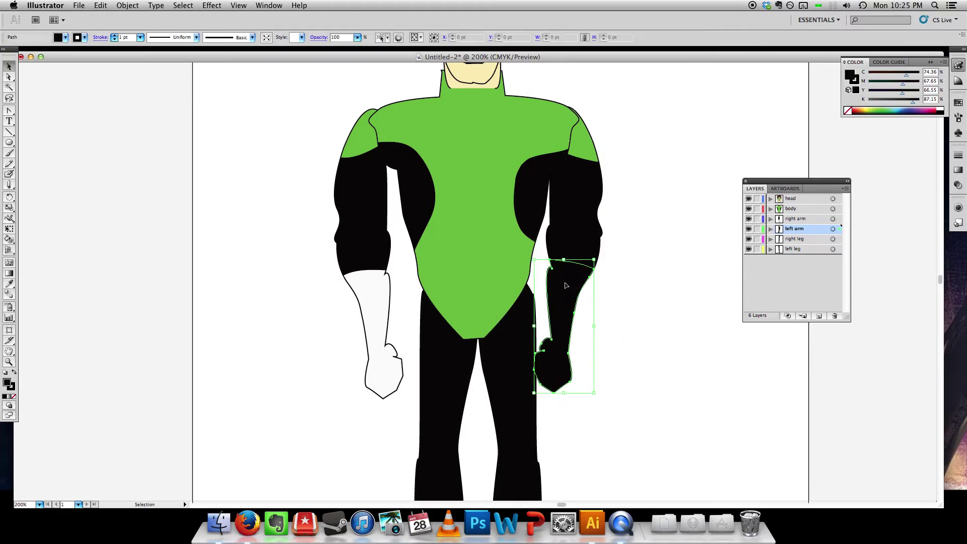
{"action": "key", "text": "i"}
{"action": "left_click", "coordinate": [375, 295]}
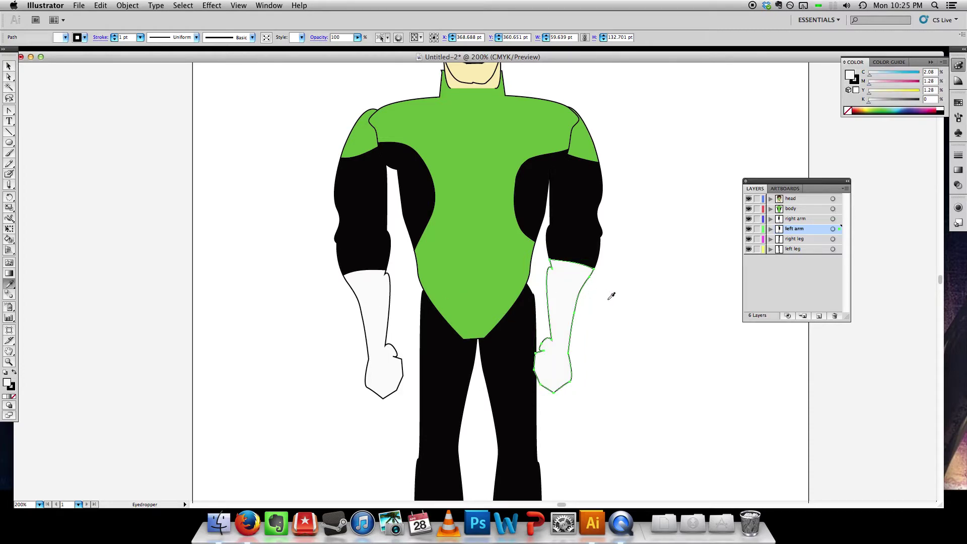
{"action": "key", "text": "v"}
{"action": "left_click", "coordinate": [640, 298]}
{"action": "scroll", "coordinate": [636, 295], "scroll_direction": "down", "scroll_amount": 4}
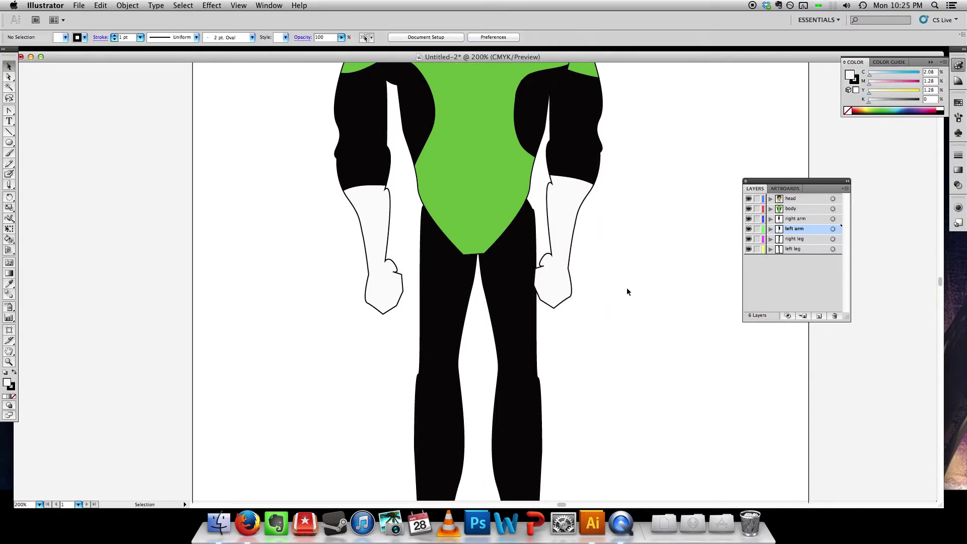
{"action": "scroll", "coordinate": [614, 283], "scroll_direction": "down", "scroll_amount": 2}
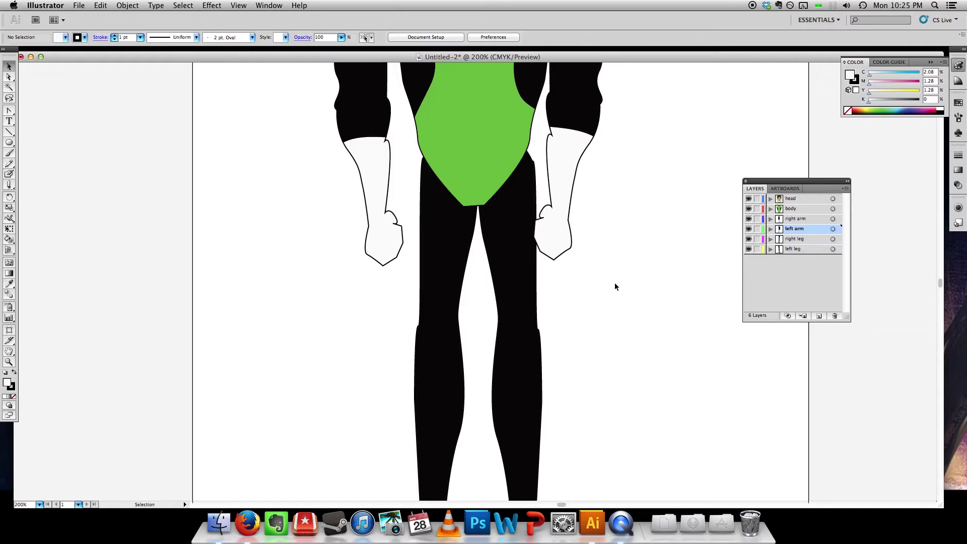
{"action": "scroll", "coordinate": [615, 284], "scroll_direction": "up", "scroll_amount": 5}
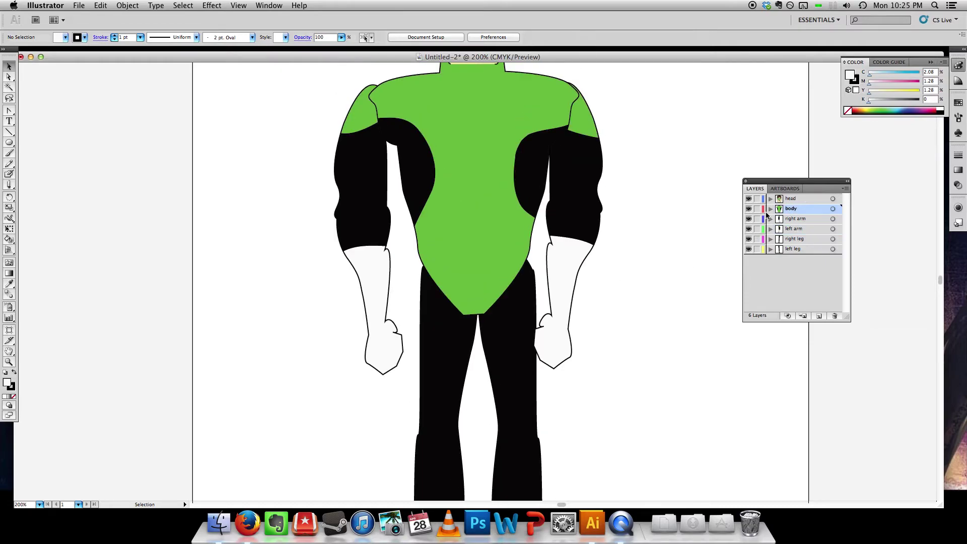
Step: Cut a V shape across the bottom of the green torso with the Knife tool
{"action": "left_click", "coordinate": [496, 237]}
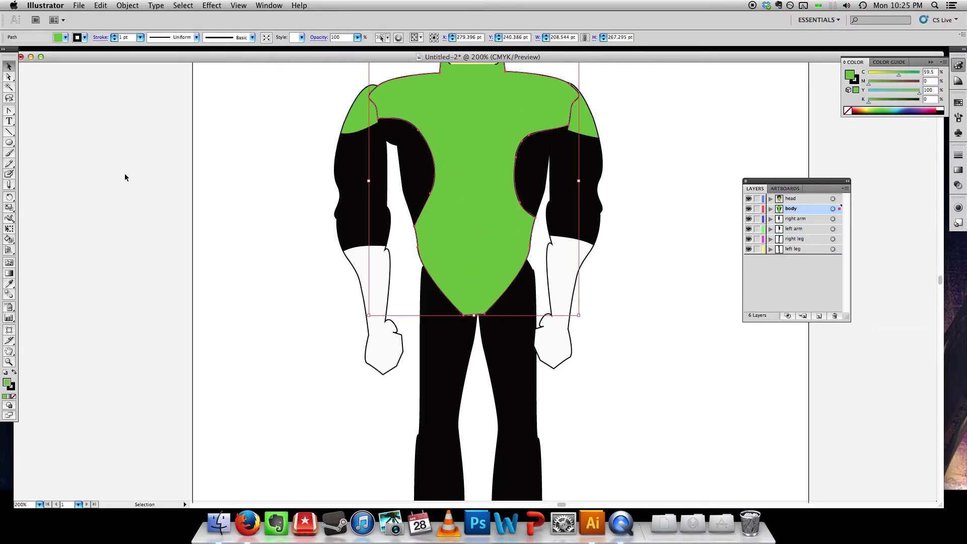
{"action": "left_click", "coordinate": [9, 185]}
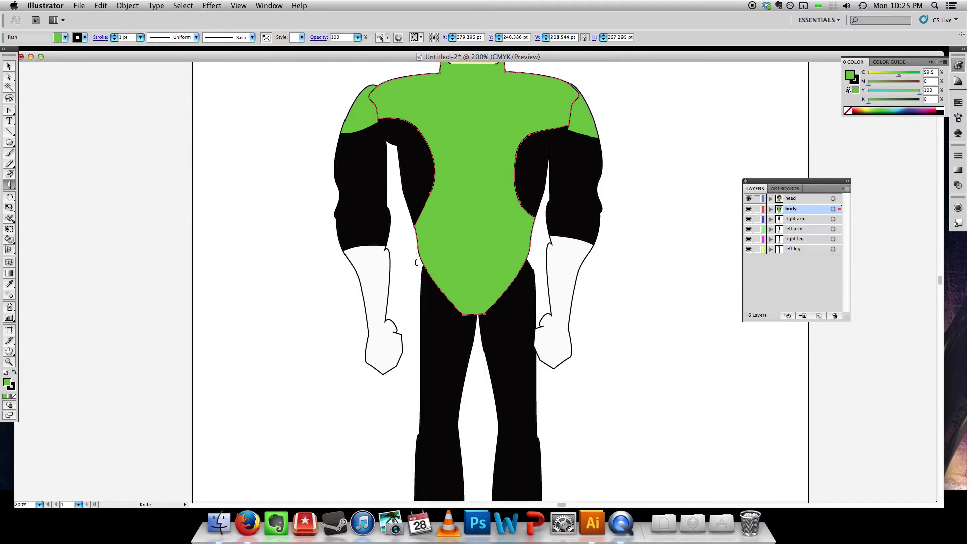
{"action": "mouse_move", "coordinate": [417, 262]}
{"action": "left_mouse_down"}
{"action": "mouse_move", "coordinate": [450, 277]}
{"action": "mouse_move", "coordinate": [475, 304]}
{"action": "mouse_move", "coordinate": [493, 279]}
{"action": "mouse_move", "coordinate": [541, 251]}
{"action": "mouse_move", "coordinate": [550, 281]}
{"action": "mouse_move", "coordinate": [516, 330]}
{"action": "mouse_move", "coordinate": [476, 339]}
{"action": "mouse_move", "coordinate": [438, 323]}
{"action": "mouse_move", "coordinate": [421, 295]}
{"action": "left_mouse_up"}
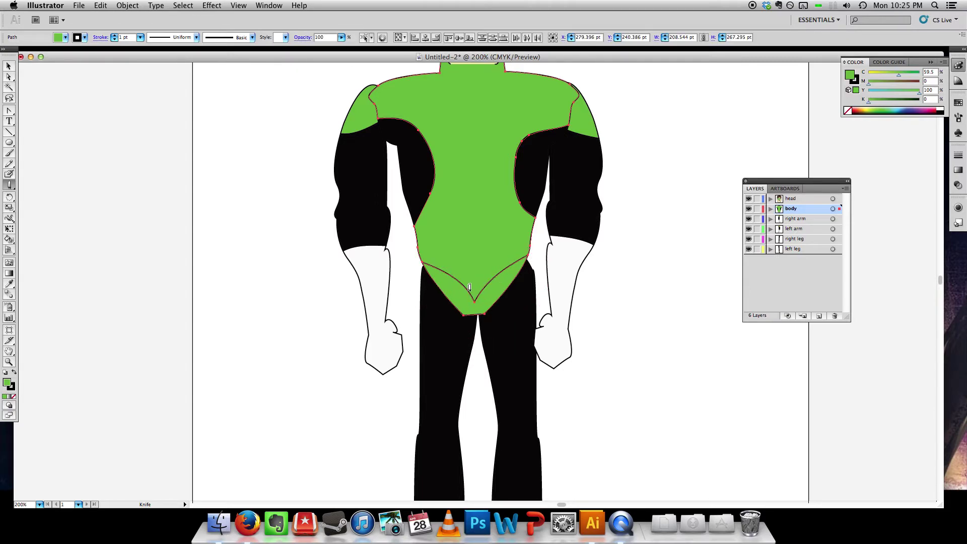
Step: Fill the V-shaped bottom piece with the suit's black and deselect it
{"action": "left_click", "coordinate": [9, 66]}
{"action": "left_click", "coordinate": [426, 270]}
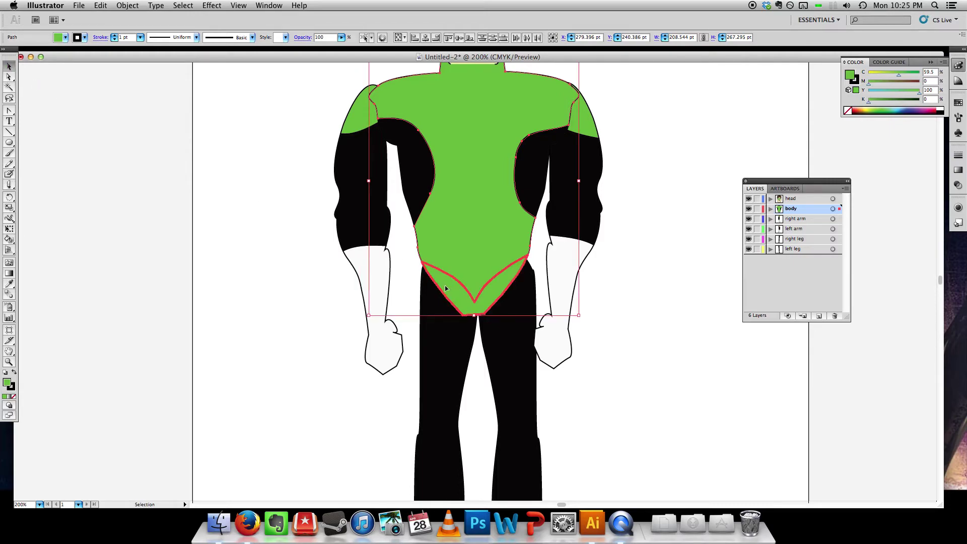
{"action": "left_click", "coordinate": [390, 388]}
{"action": "left_click", "coordinate": [441, 312]}
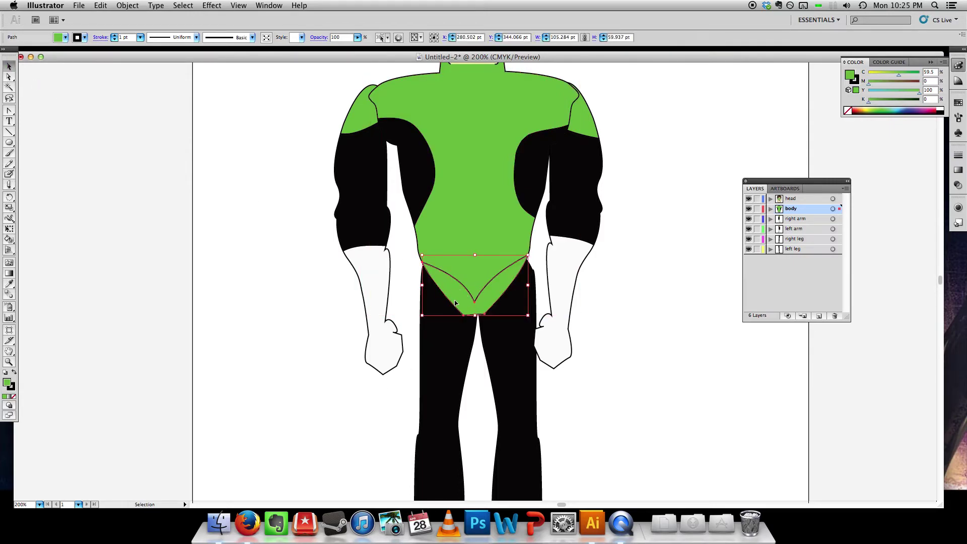
{"action": "key", "text": "i"}
{"action": "left_click", "coordinate": [484, 343]}
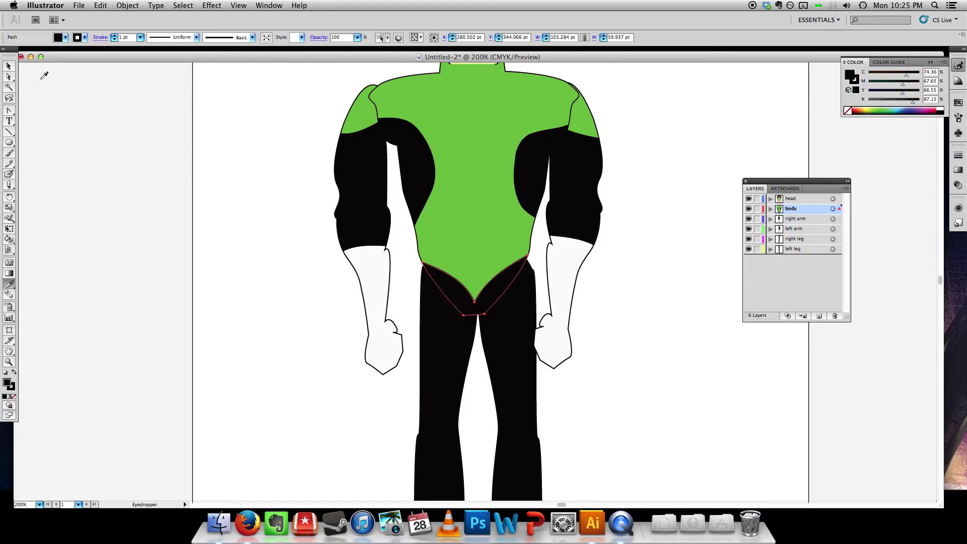
{"action": "left_click", "coordinate": [8, 66]}
{"action": "left_click", "coordinate": [208, 134]}
{"action": "scroll", "coordinate": [506, 185], "scroll_direction": "up", "scroll_amount": 5}
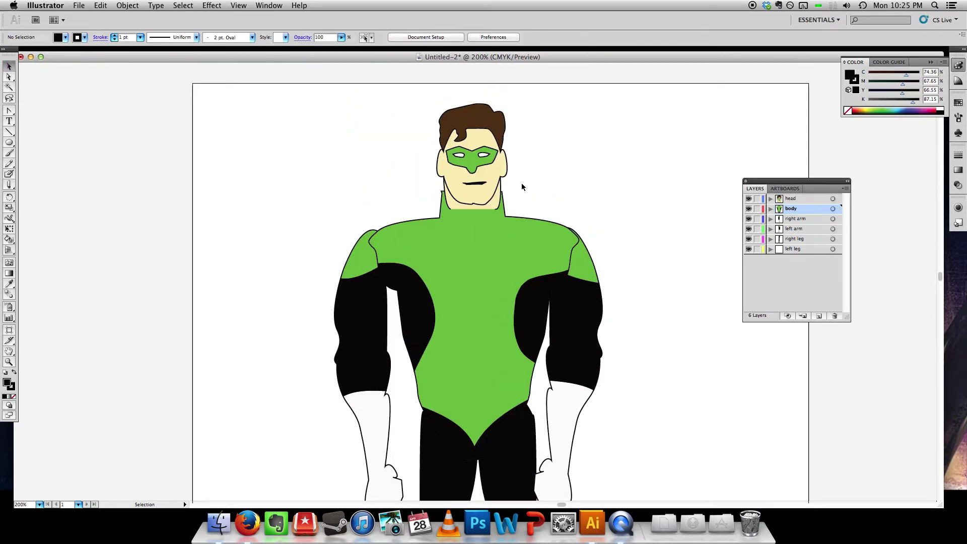
{"action": "scroll", "coordinate": [522, 183], "scroll_direction": "down", "scroll_amount": 6}
Step: Undo back past the torso cut, then redo once so the left glove stays white
{"action": "scroll", "coordinate": [530, 186], "scroll_direction": "down", "scroll_amount": 3}
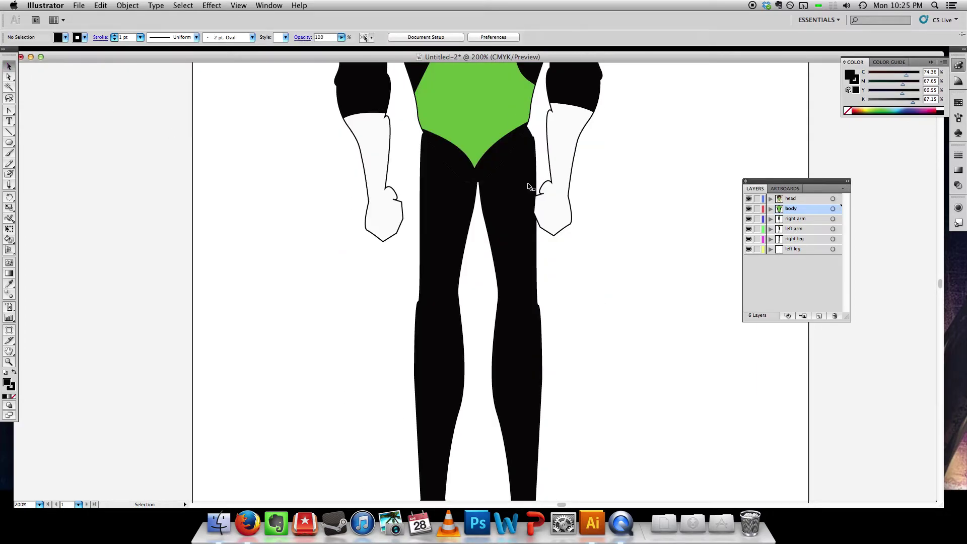
{"action": "scroll", "coordinate": [527, 184], "scroll_direction": "up", "scroll_amount": 3}
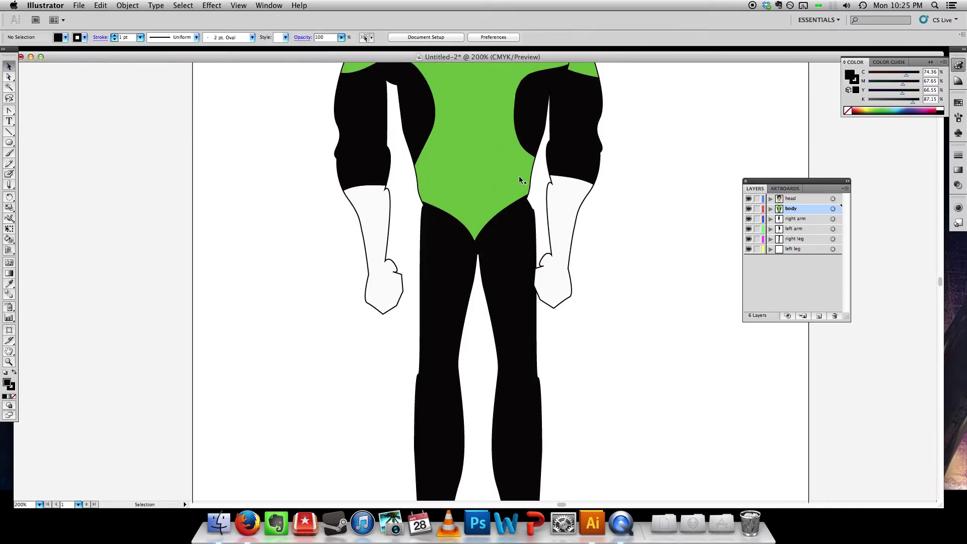
{"action": "left_click", "coordinate": [481, 222]}
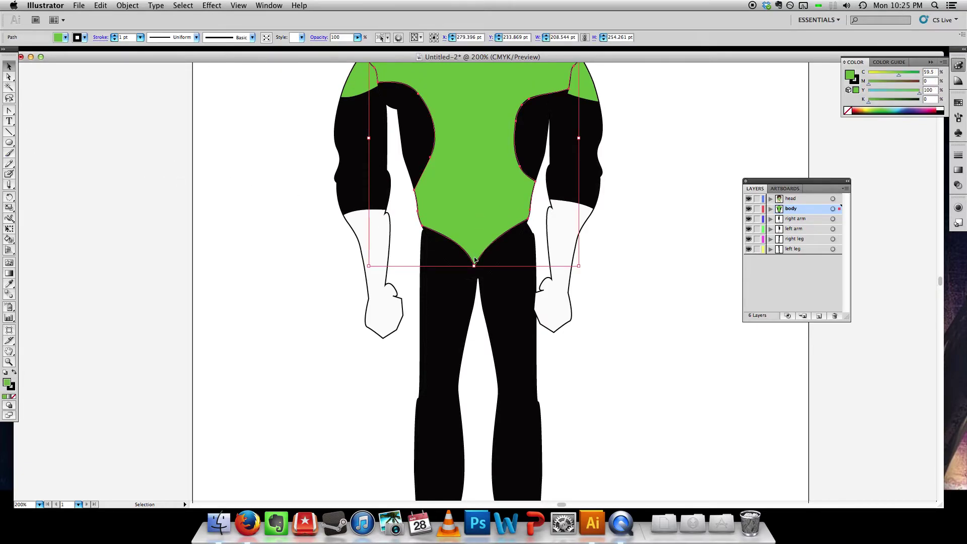
{"action": "left_click", "coordinate": [615, 328]}
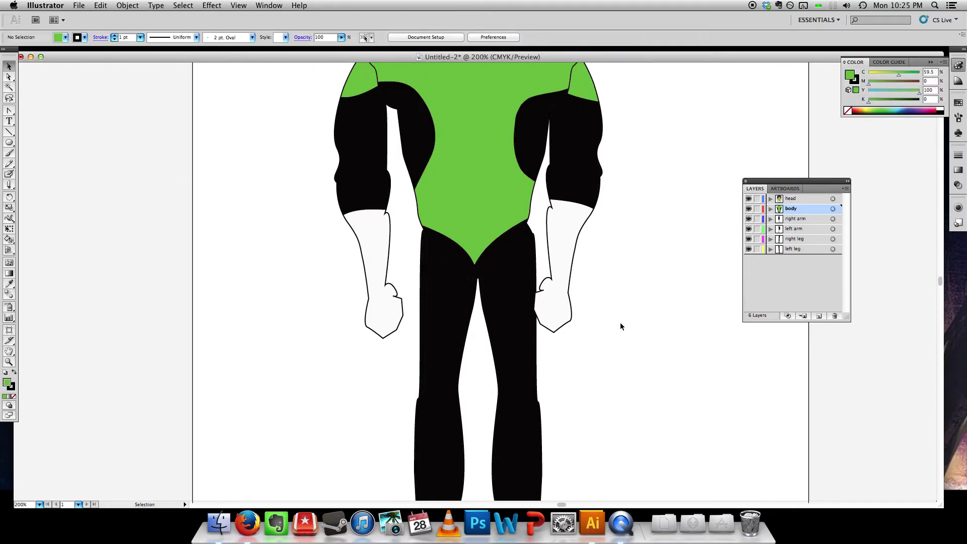
{"action": "key", "text": "super+z"}
{"action": "key", "text": "super+z"}
{"action": "key", "text": "super+z"}
{"action": "key", "text": "super+z"}
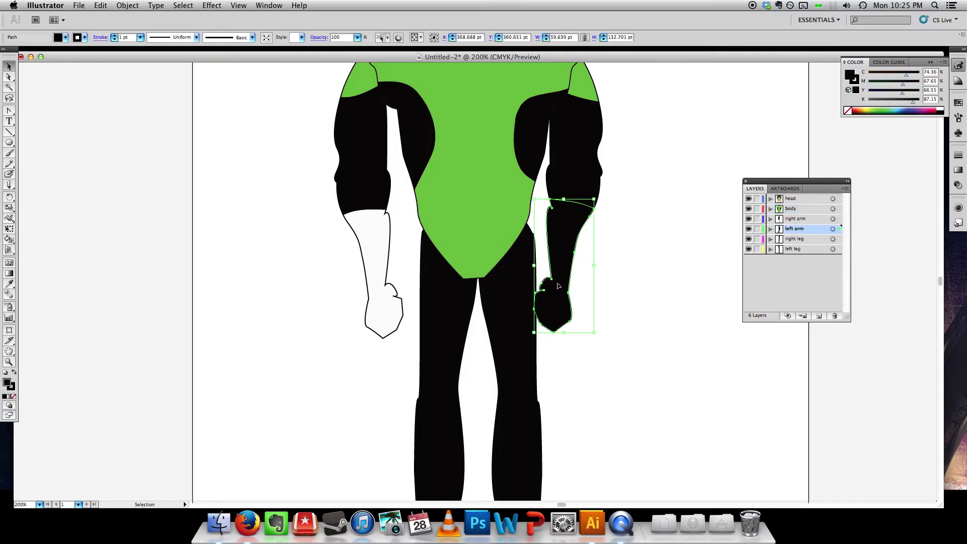
{"action": "key", "text": "super+shift+z"}
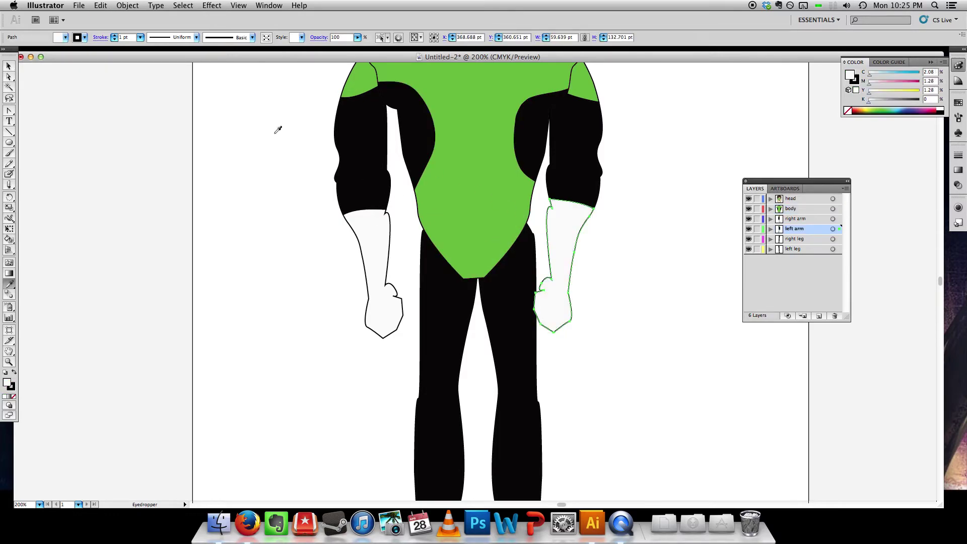
Step: Make the body layer active and select the green torso for knife cutting
{"action": "left_click", "coordinate": [239, 157]}
{"action": "left_click", "coordinate": [9, 185]}
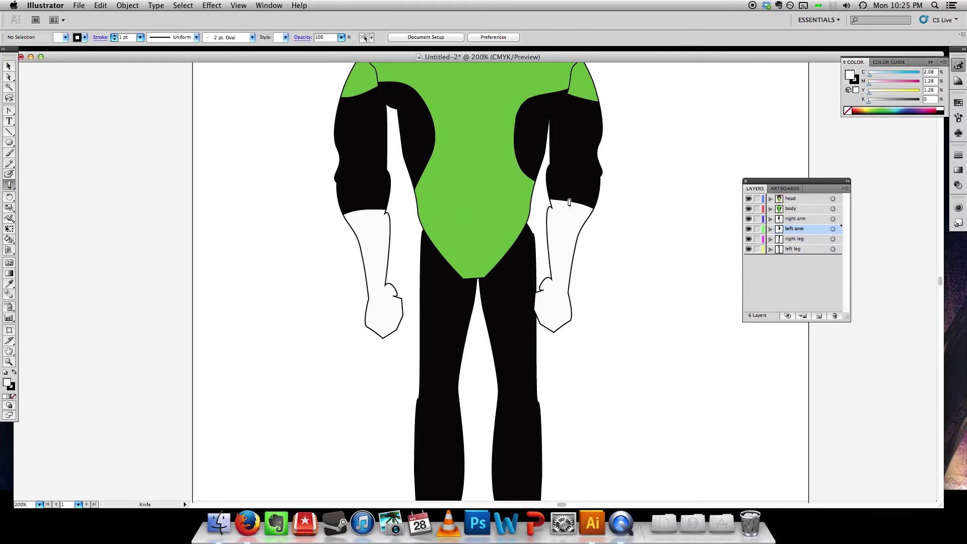
{"action": "left_click", "coordinate": [814, 209]}
{"action": "key", "text": "v"}
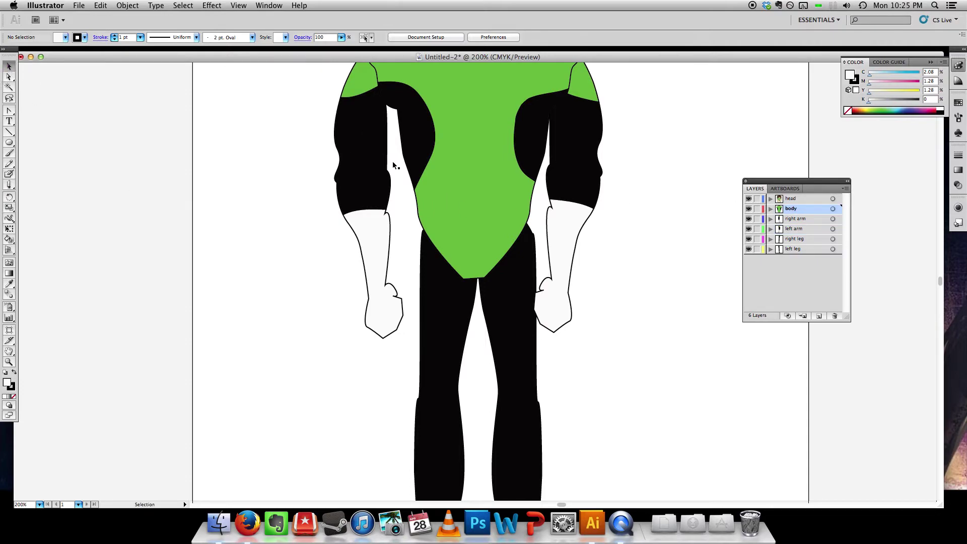
{"action": "left_click", "coordinate": [433, 166]}
{"action": "left_click", "coordinate": [9, 184]}
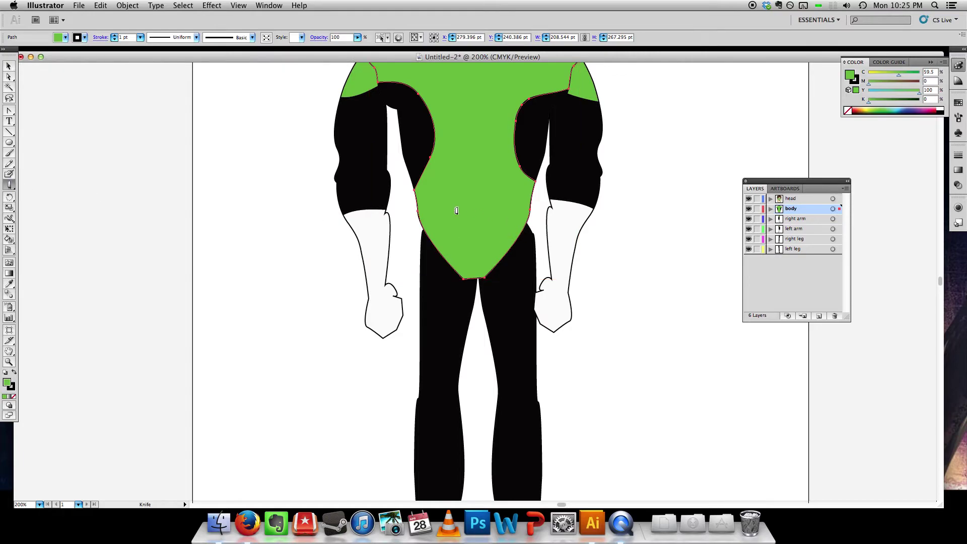
Step: Knife a curved double-arched cut across the lower torso, undoing an accidental flip of the piece
{"action": "mouse_move", "coordinate": [417, 207]}
{"action": "left_mouse_down"}
{"action": "mouse_move", "coordinate": [445, 210]}
{"action": "mouse_move", "coordinate": [473, 247]}
{"action": "mouse_move", "coordinate": [484, 223]}
{"action": "mouse_move", "coordinate": [531, 205]}
{"action": "mouse_move", "coordinate": [528, 259]}
{"action": "mouse_move", "coordinate": [447, 298]}
{"action": "mouse_move", "coordinate": [402, 225]}
{"action": "mouse_move", "coordinate": [425, 223]}
{"action": "left_mouse_up"}
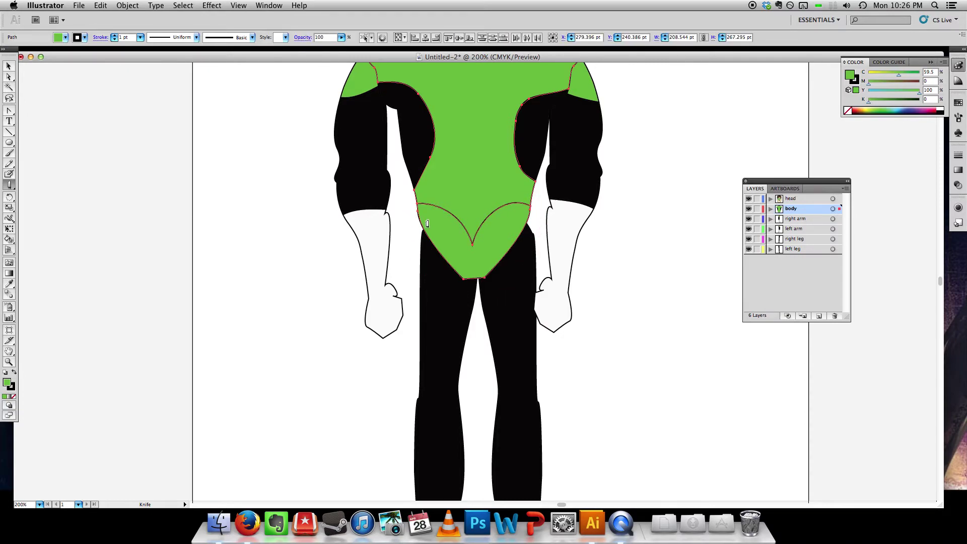
{"action": "key", "text": "v"}
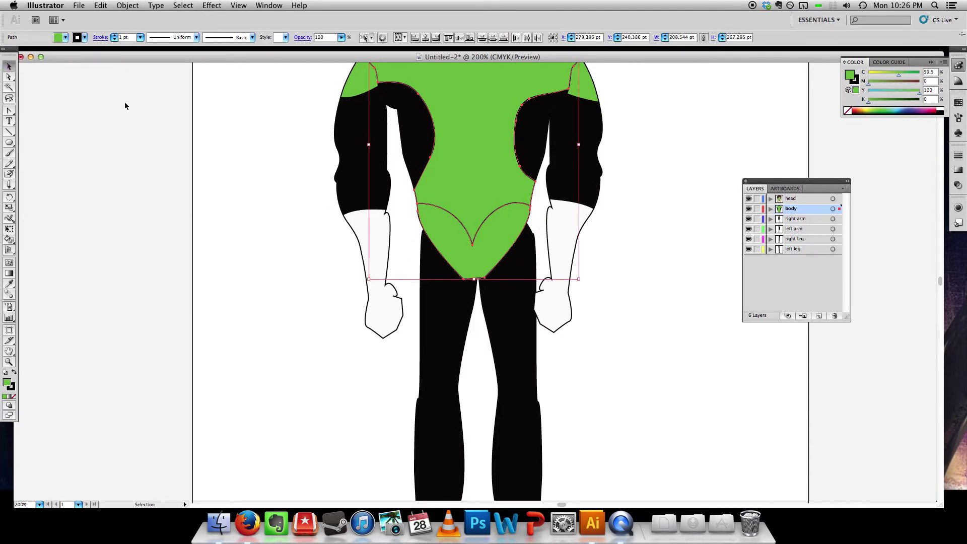
{"action": "left_click", "coordinate": [418, 243]}
{"action": "left_click", "coordinate": [448, 237]}
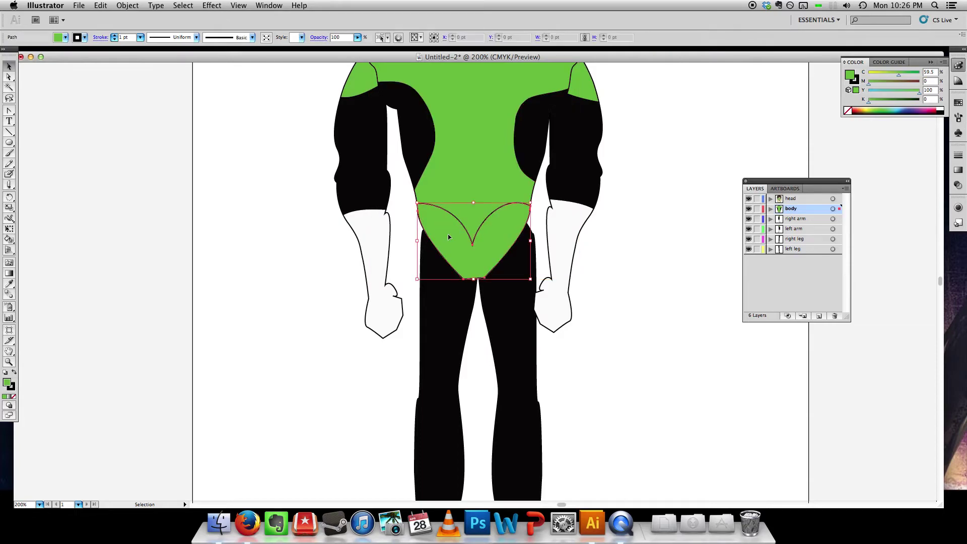
{"action": "key", "text": "o"}
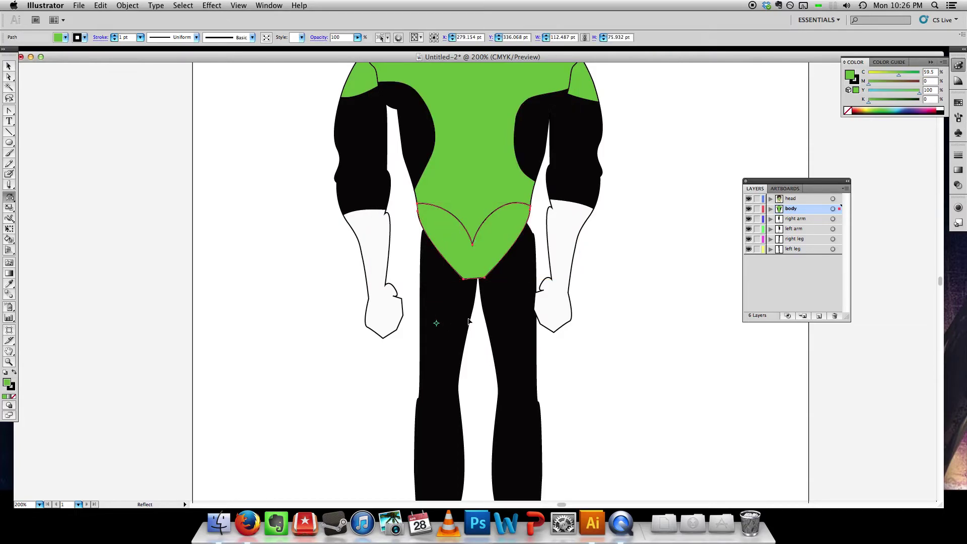
{"action": "left_click_drag", "start_coordinate": [469, 321], "coordinate": [471, 260]}
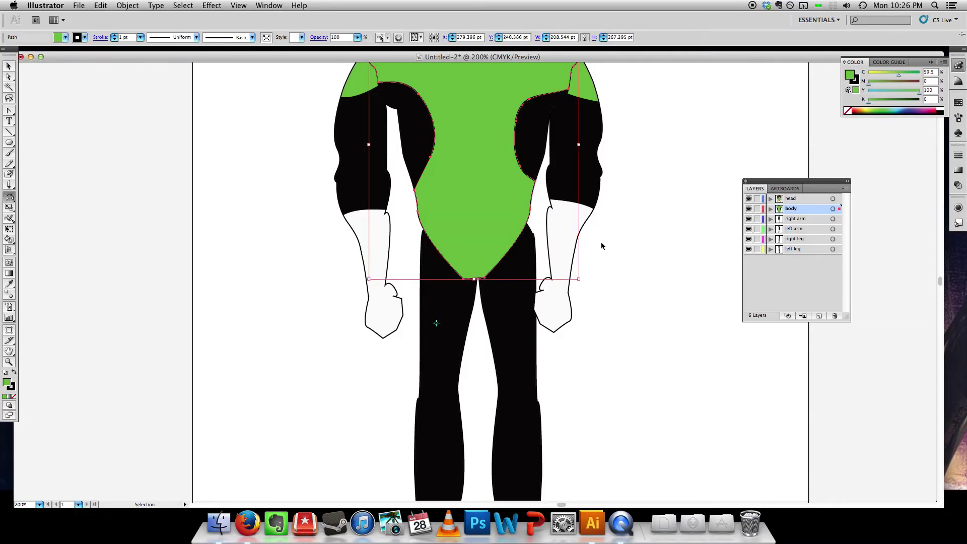
{"action": "key", "text": "super+y"}
{"action": "key", "text": "super+y"}
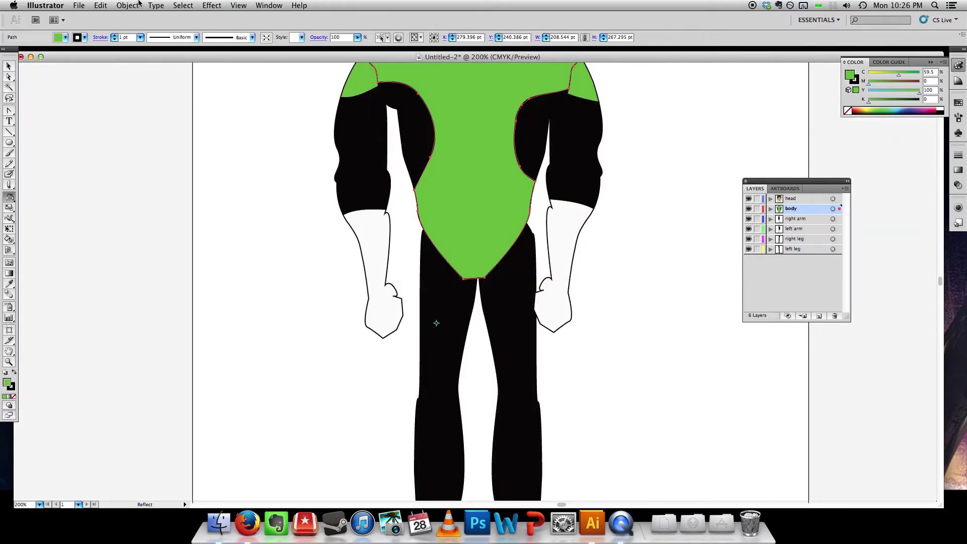
{"action": "left_click", "coordinate": [84, 5]}
{"action": "left_click", "coordinate": [111, 17]}
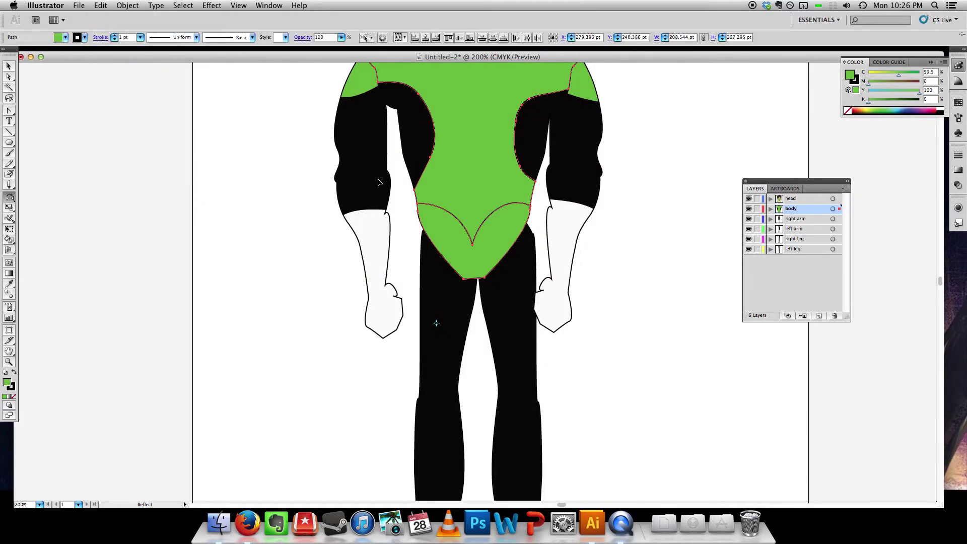
Step: Fill the cut-off heart-shaped lower torso piece with the legs' black using the Eyedropper
{"action": "key", "text": "v"}
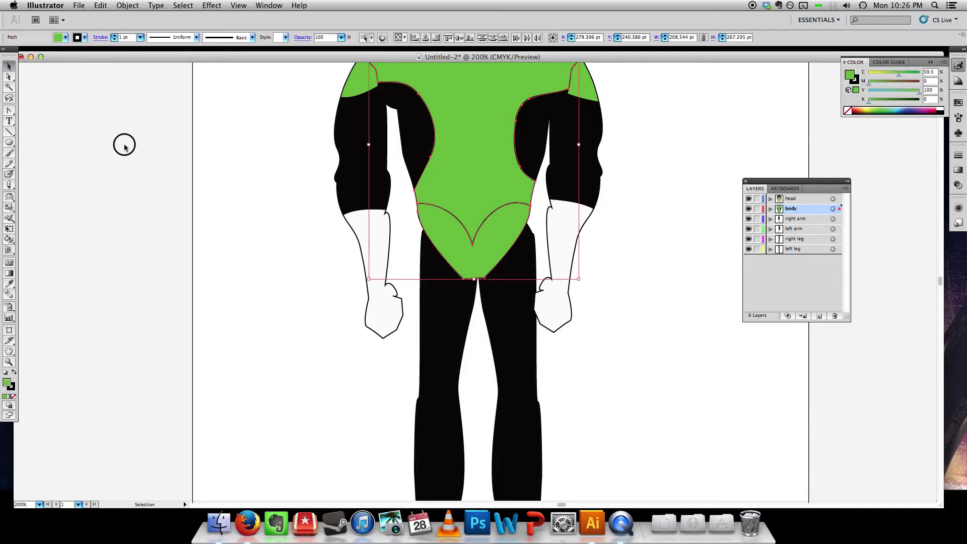
{"action": "left_click", "coordinate": [456, 247]}
{"action": "key", "text": "i"}
{"action": "left_click", "coordinate": [439, 290]}
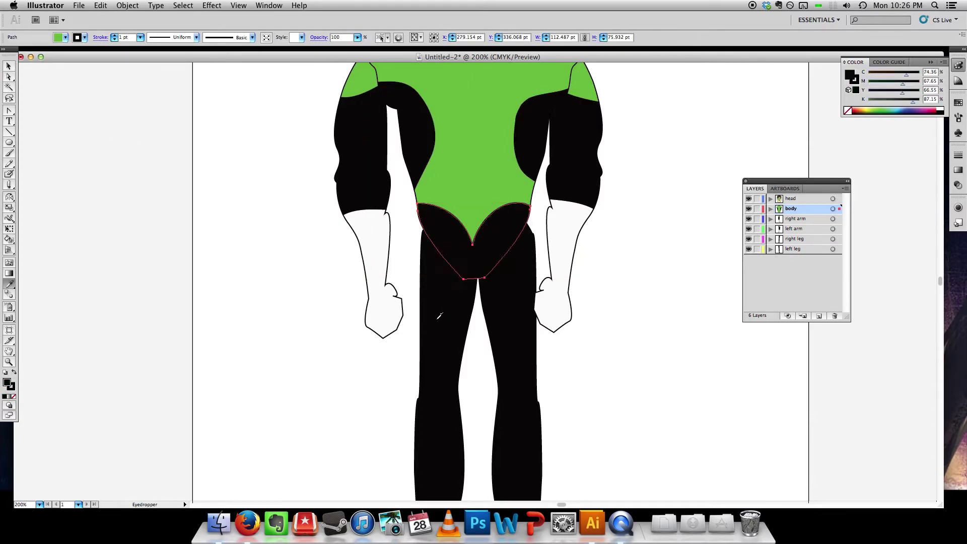
{"action": "left_click", "coordinate": [9, 68]}
{"action": "left_click", "coordinate": [326, 178]}
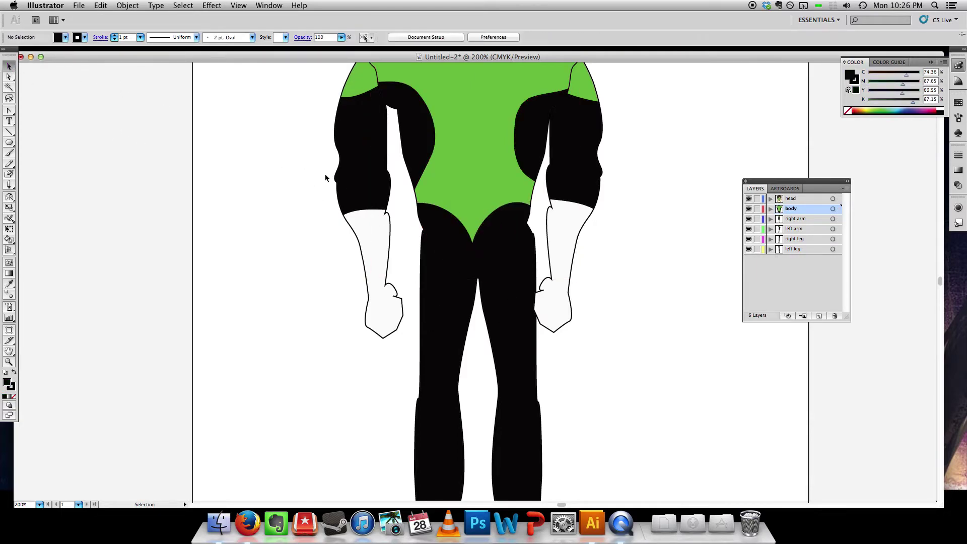
{"action": "scroll", "coordinate": [564, 217], "scroll_direction": "down", "scroll_amount": 2}
{"action": "scroll", "coordinate": [564, 218], "scroll_direction": "up", "scroll_amount": 10}
{"action": "scroll", "coordinate": [565, 218], "scroll_direction": "down", "scroll_amount": 9}
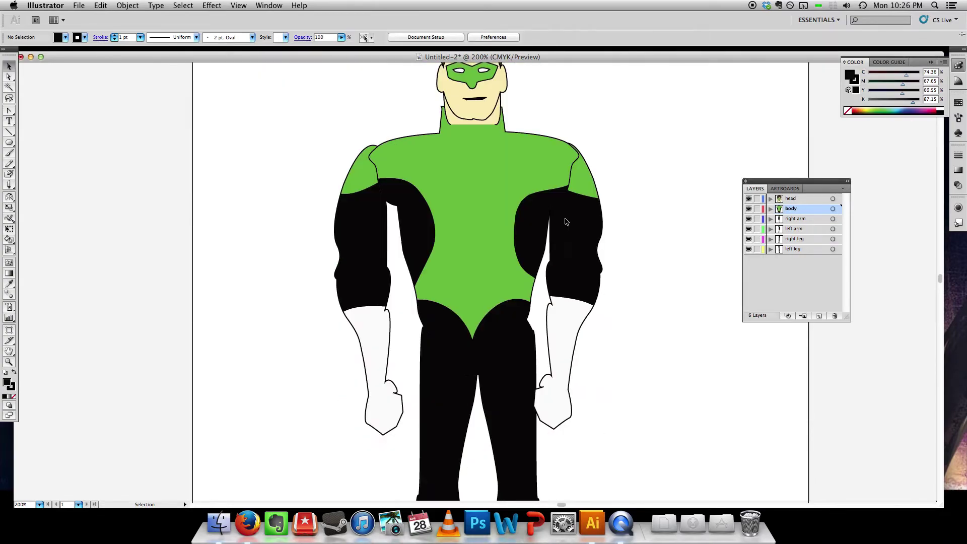
{"action": "scroll", "coordinate": [566, 217], "scroll_direction": "down", "scroll_amount": 10}
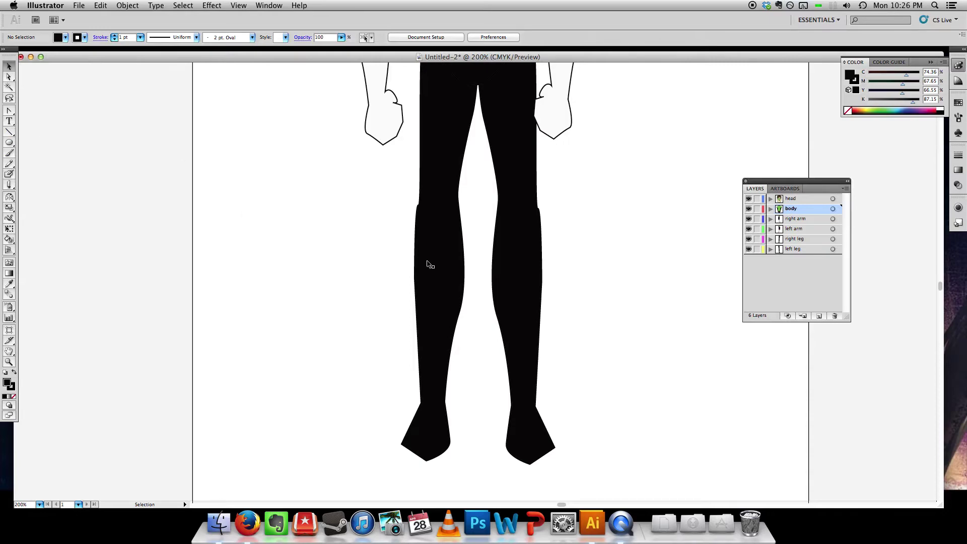
{"action": "left_click", "coordinate": [447, 265]}
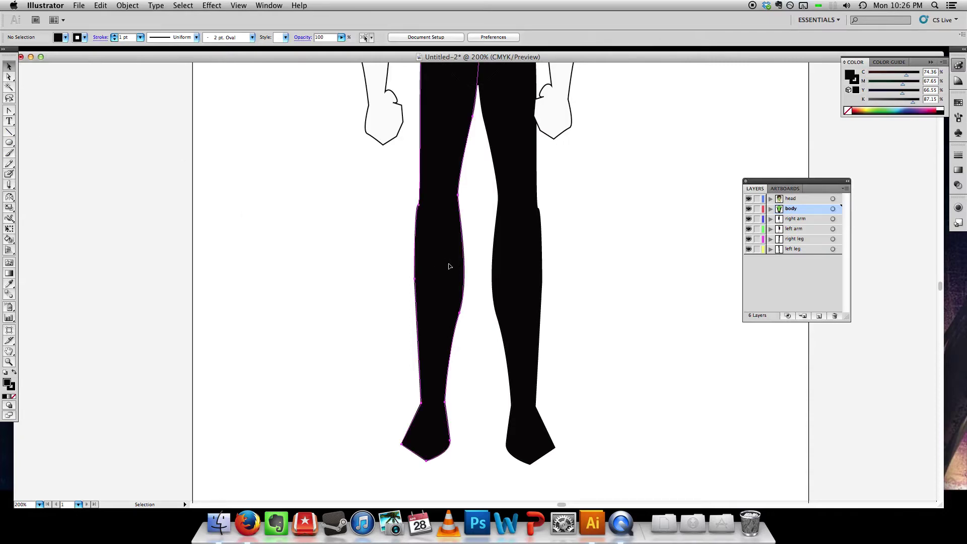
Step: Knife the right leg below the knee and fill its lower piece with the torso green
{"action": "left_click", "coordinate": [9, 185]}
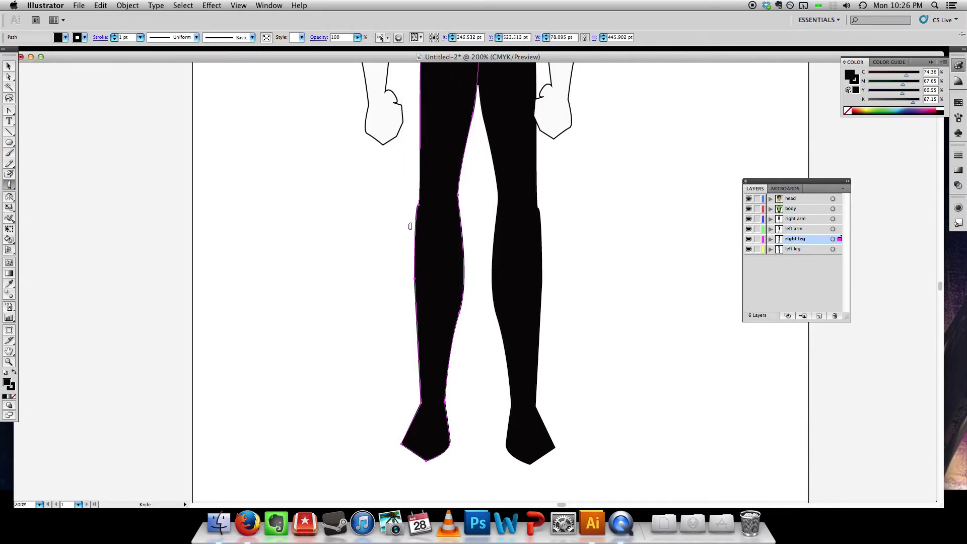
{"action": "mouse_move", "coordinate": [407, 234]}
{"action": "left_mouse_down"}
{"action": "mouse_move", "coordinate": [459, 238]}
{"action": "mouse_move", "coordinate": [471, 250]}
{"action": "mouse_move", "coordinate": [466, 472]}
{"action": "mouse_move", "coordinate": [408, 491]}
{"action": "mouse_move", "coordinate": [325, 376]}
{"action": "mouse_move", "coordinate": [354, 267]}
{"action": "left_mouse_up"}
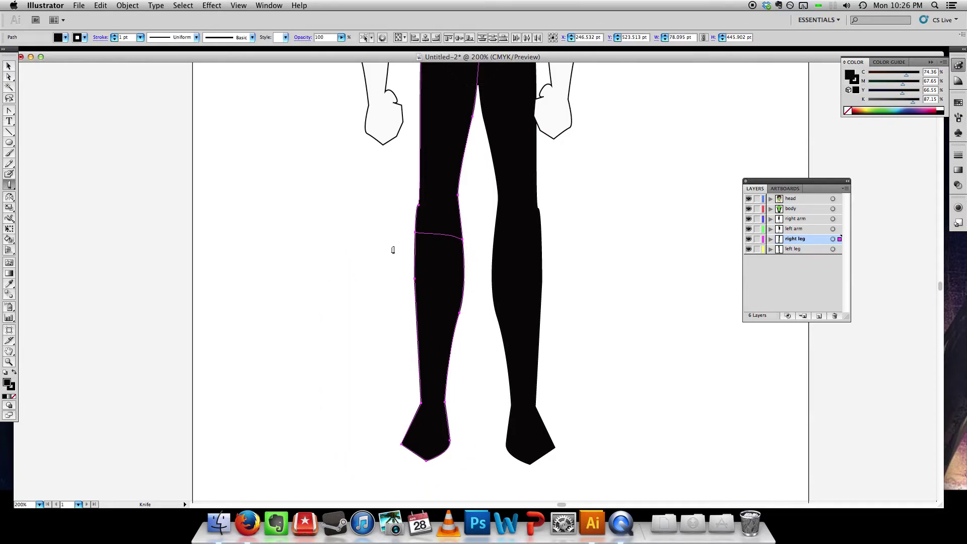
{"action": "left_click", "coordinate": [9, 66]}
{"action": "left_click", "coordinate": [407, 229]}
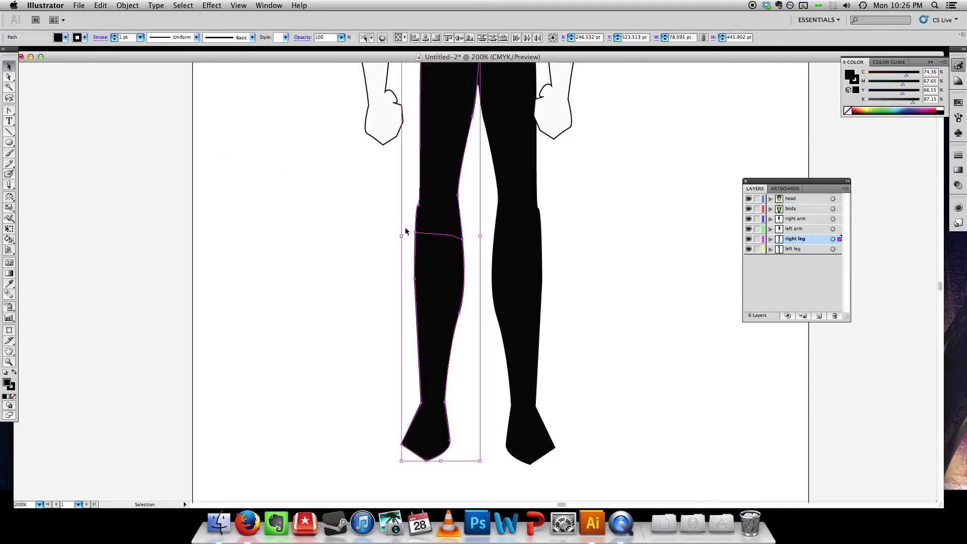
{"action": "left_click", "coordinate": [483, 272]}
{"action": "left_click", "coordinate": [446, 275]}
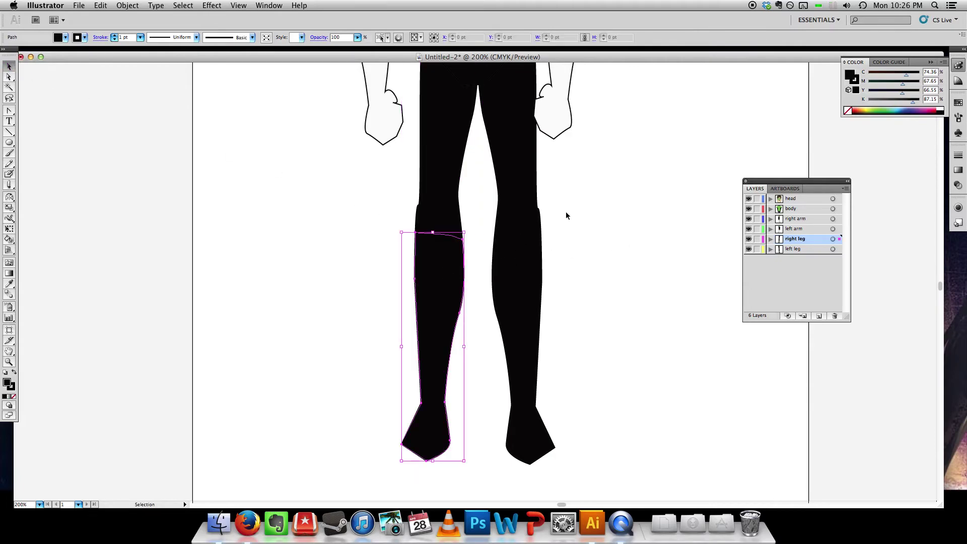
{"action": "scroll", "coordinate": [580, 206], "scroll_direction": "up", "scroll_amount": 8}
{"action": "key", "text": "i"}
{"action": "left_click", "coordinate": [508, 185]}
{"action": "scroll", "coordinate": [625, 237], "scroll_direction": "down", "scroll_amount": 8}
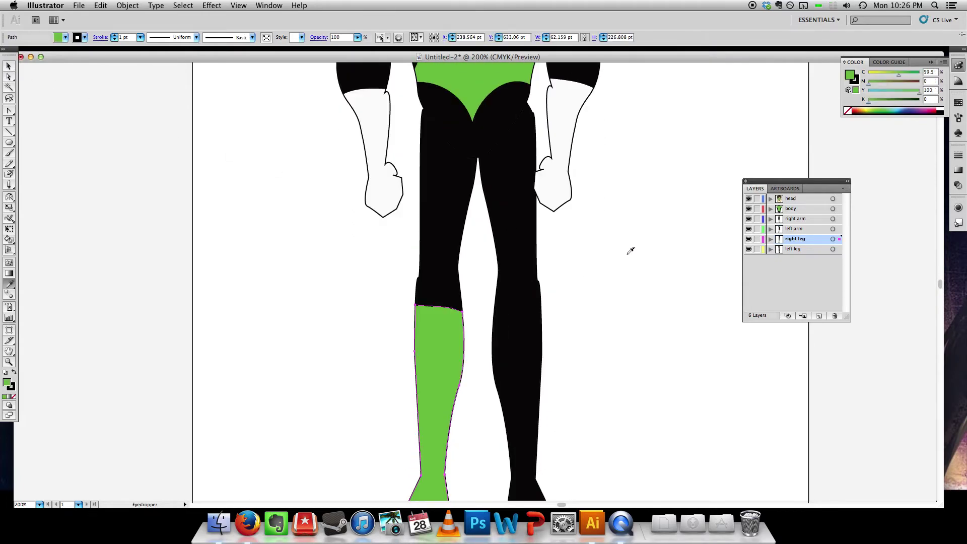
{"action": "left_click", "coordinate": [9, 66]}
{"action": "left_click", "coordinate": [558, 236]}
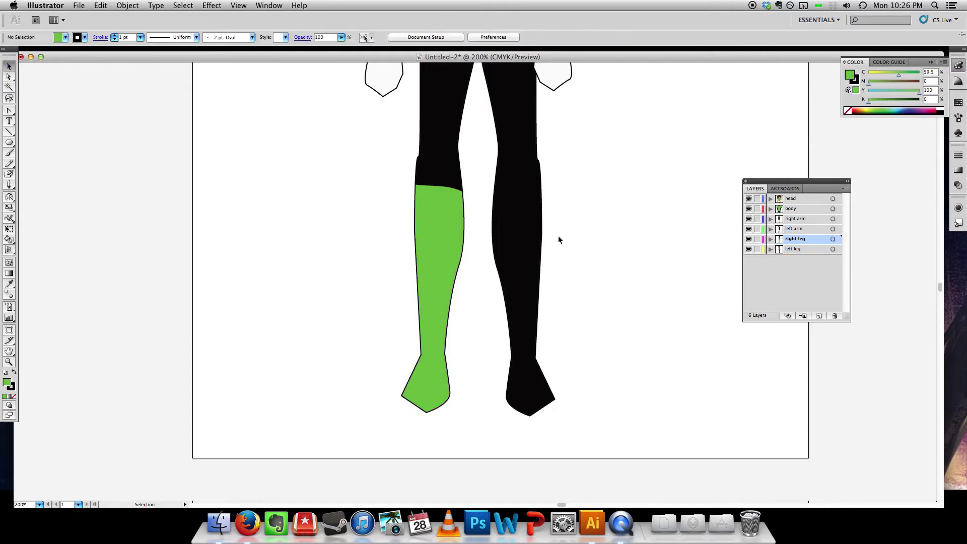
Step: Knife the left leg below the knee and give its lower piece the same boot green
{"action": "left_click", "coordinate": [537, 231]}
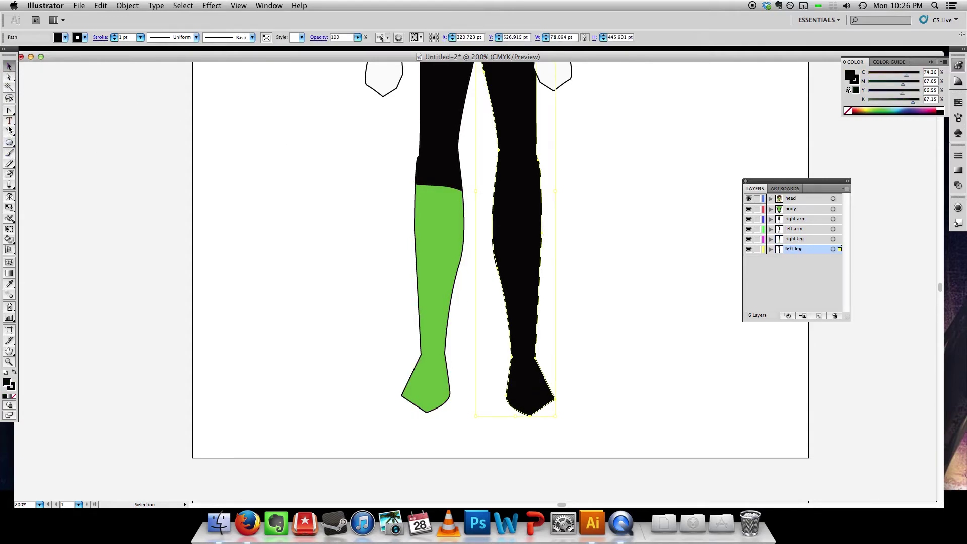
{"action": "left_click", "coordinate": [11, 184]}
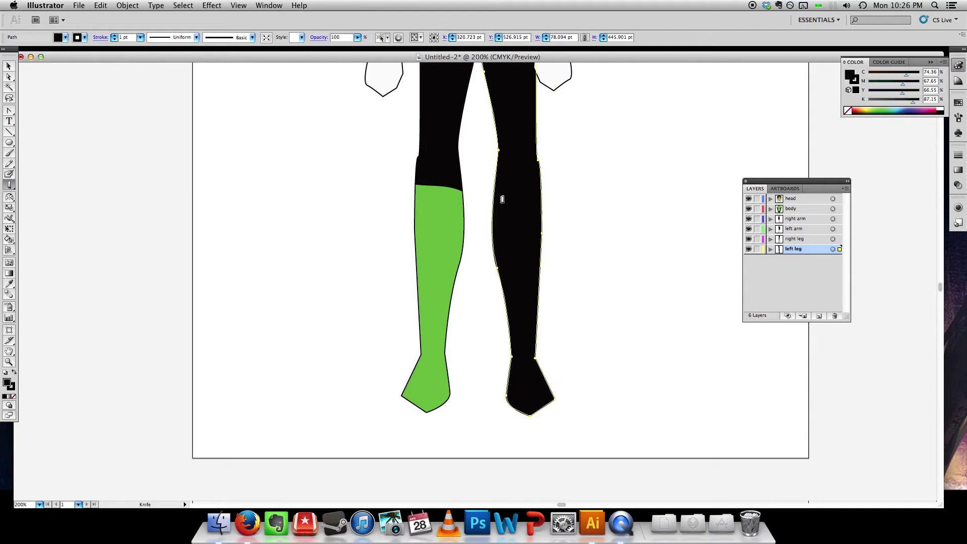
{"action": "mouse_move", "coordinate": [490, 194]}
{"action": "left_mouse_down"}
{"action": "mouse_move", "coordinate": [552, 193]}
{"action": "mouse_move", "coordinate": [602, 281]}
{"action": "mouse_move", "coordinate": [602, 393]}
{"action": "mouse_move", "coordinate": [570, 427]}
{"action": "mouse_move", "coordinate": [501, 429]}
{"action": "mouse_move", "coordinate": [477, 403]}
{"action": "mouse_move", "coordinate": [476, 297]}
{"action": "left_mouse_up"}
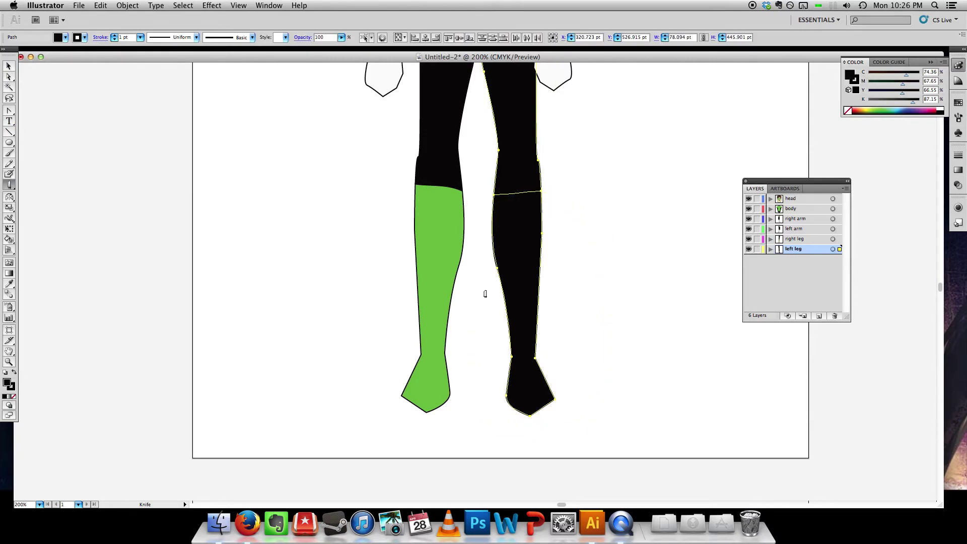
{"action": "key", "text": "v"}
{"action": "left_click", "coordinate": [519, 222]}
{"action": "key", "text": "i"}
{"action": "left_click", "coordinate": [434, 221]}
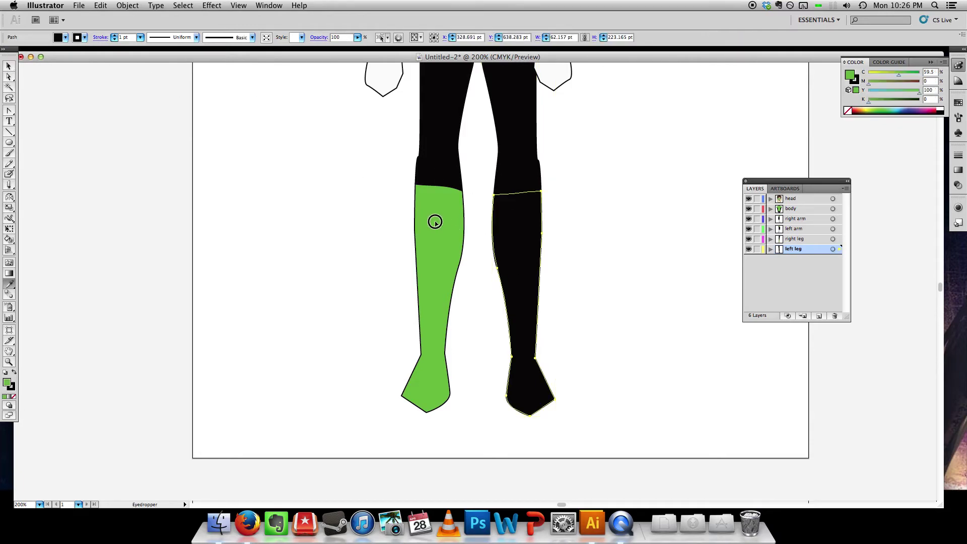
{"action": "left_click", "coordinate": [10, 67]}
{"action": "left_click", "coordinate": [251, 117]}
{"action": "scroll", "coordinate": [422, 137], "scroll_direction": "up", "scroll_amount": 15}
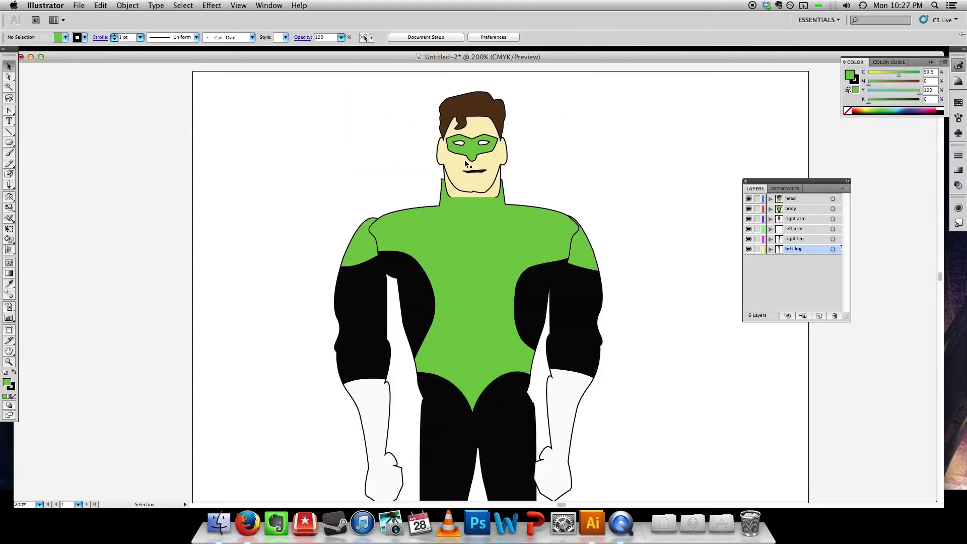
Step: Draw a circle filled with the gloves' white on the upper chest, nudged slightly up-left
{"action": "key", "text": "super+equal"}
{"action": "key", "text": "super+equal"}
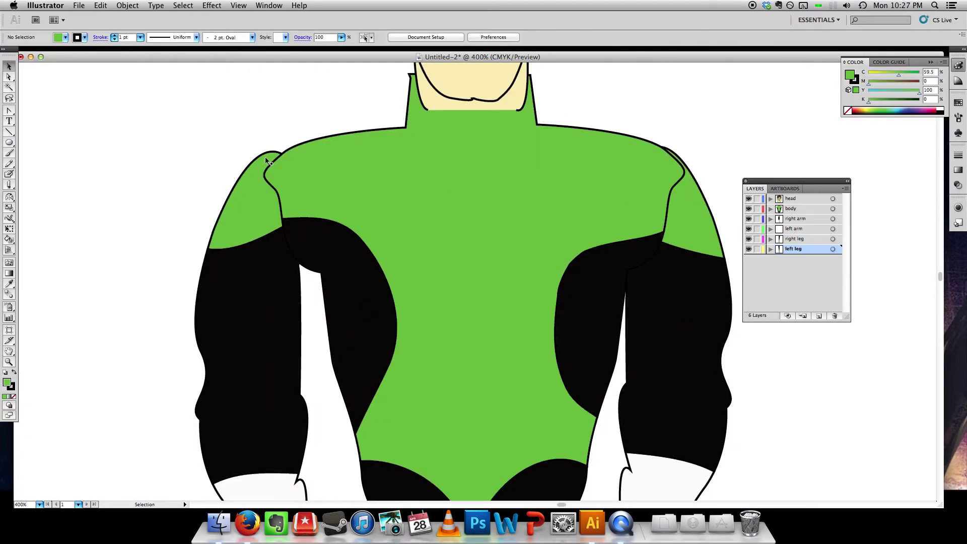
{"action": "left_click", "coordinate": [9, 143]}
{"action": "key", "text": "i"}
{"action": "left_click", "coordinate": [277, 490]}
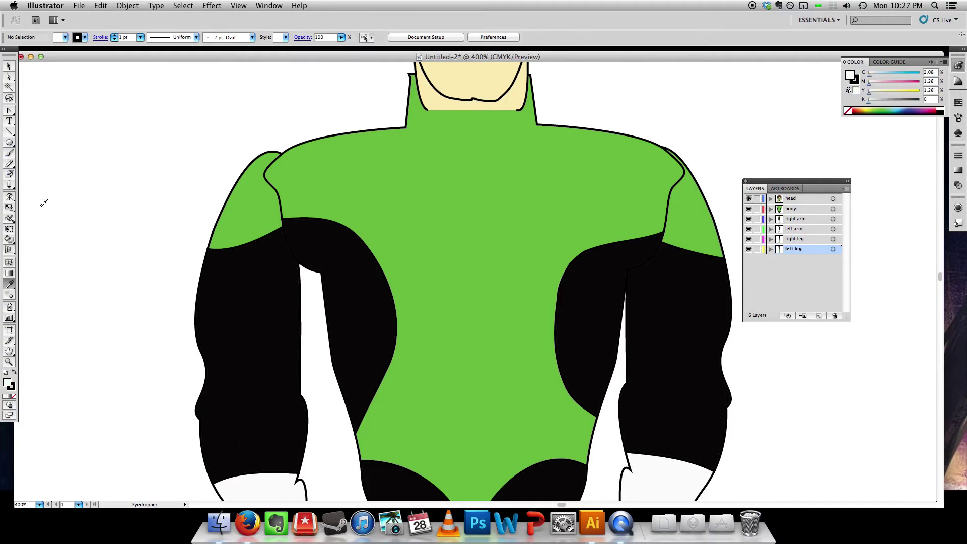
{"action": "left_click", "coordinate": [9, 143]}
{"action": "left_click_drag", "start_coordinate": [418, 161], "coordinate": [549, 293]}
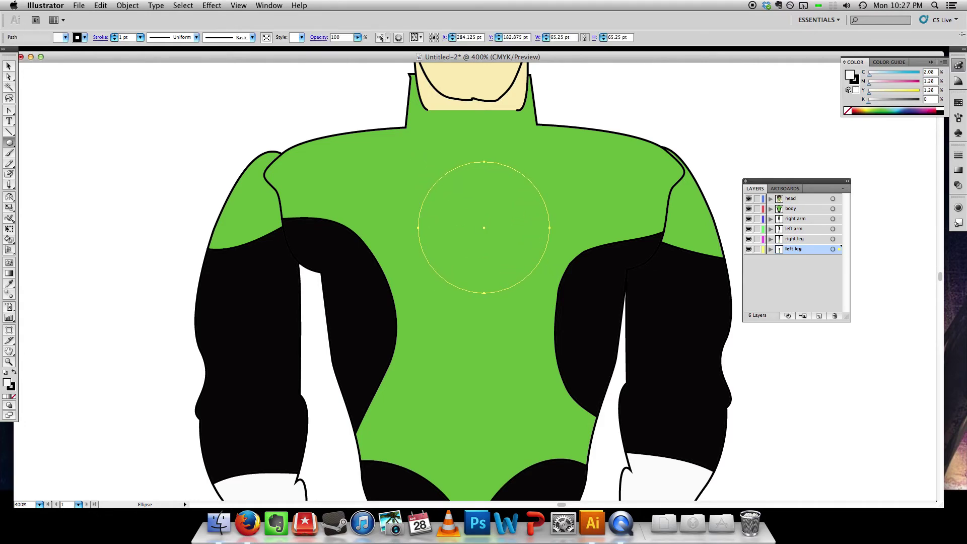
{"action": "key", "text": "super+z"}
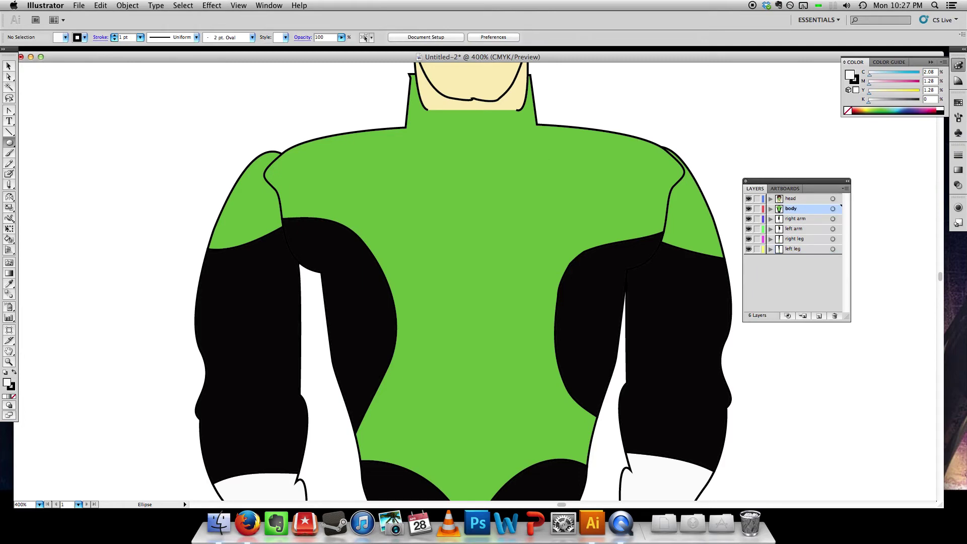
{"action": "left_click_drag", "start_coordinate": [416, 173], "coordinate": [546, 263]}
{"action": "left_click", "coordinate": [7, 66]}
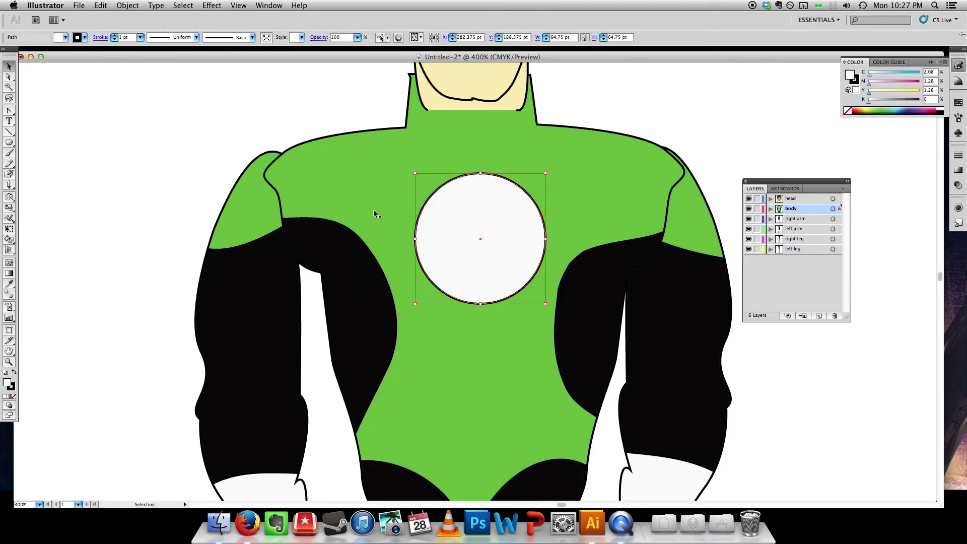
{"action": "left_click_drag", "start_coordinate": [458, 241], "coordinate": [451, 227]}
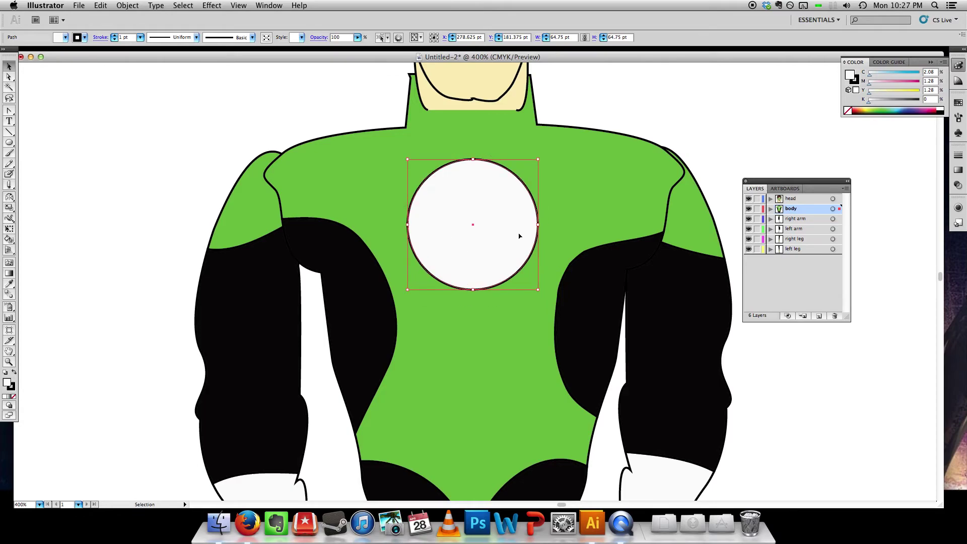
{"action": "left_click", "coordinate": [730, 147]}
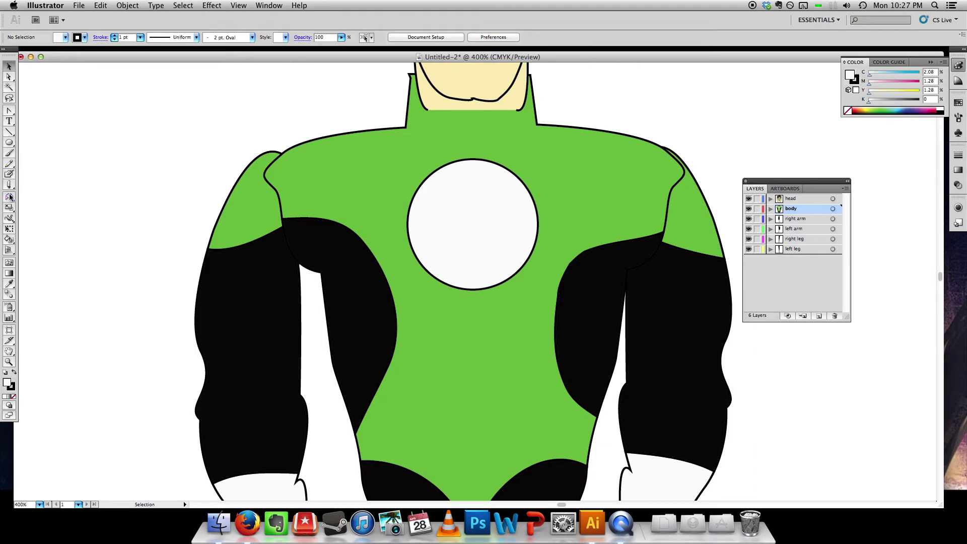
Step: With the torso green as fill, pen the emblem's top bar and curved right side down to the lower bar
{"action": "left_click_drag", "start_coordinate": [9, 111], "coordinate": [30, 115]}
{"action": "key", "text": "i"}
{"action": "left_click", "coordinate": [377, 203]}
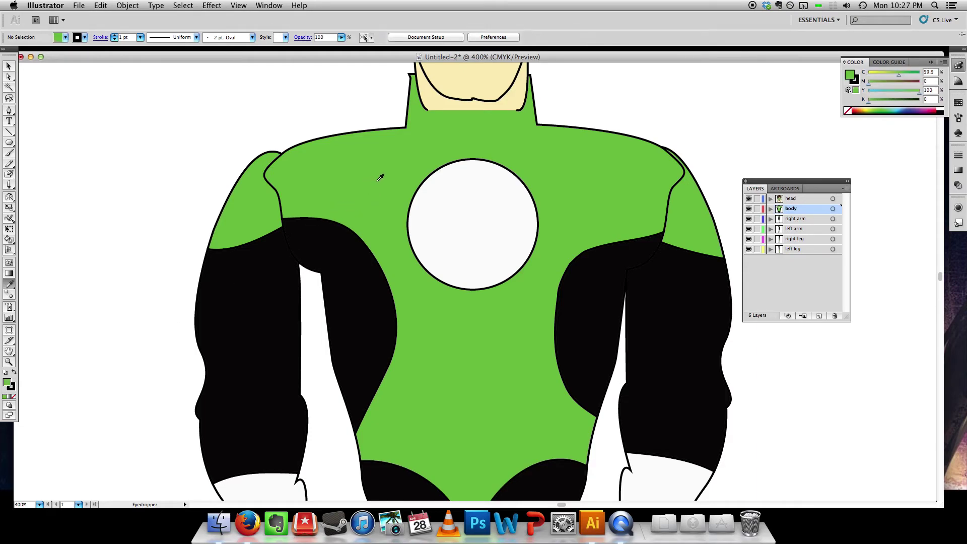
{"action": "key", "text": "p"}
{"action": "left_click", "coordinate": [429, 188]}
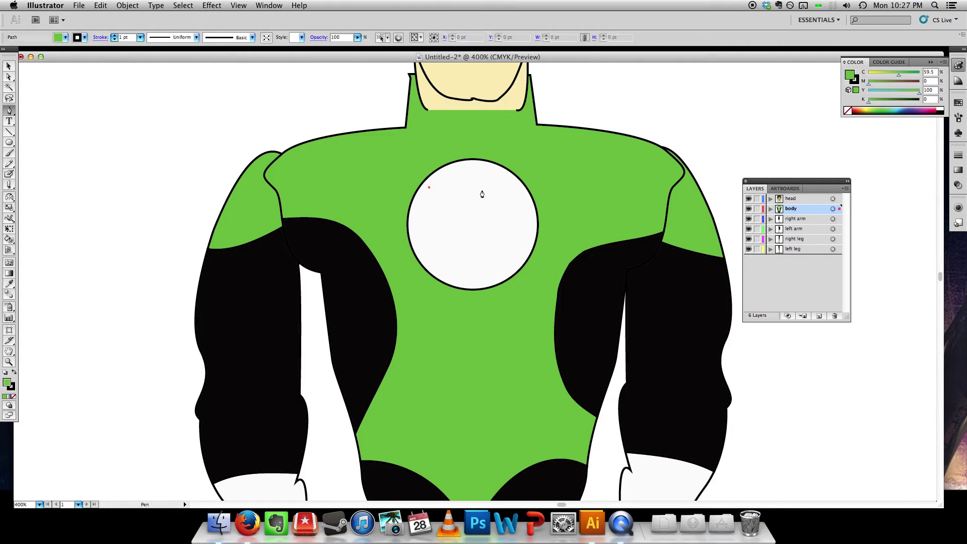
{"action": "left_click", "coordinate": [510, 187]}
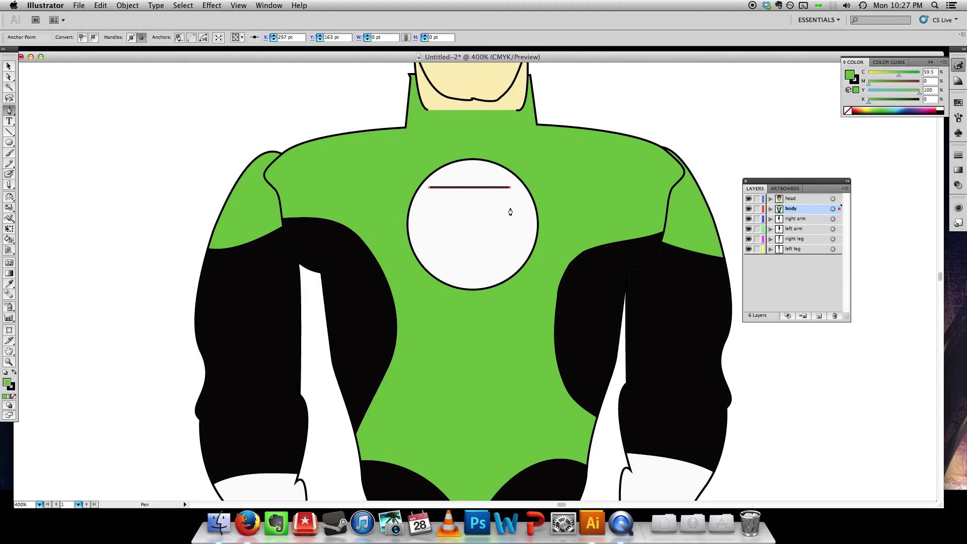
{"action": "left_click", "coordinate": [510, 208]}
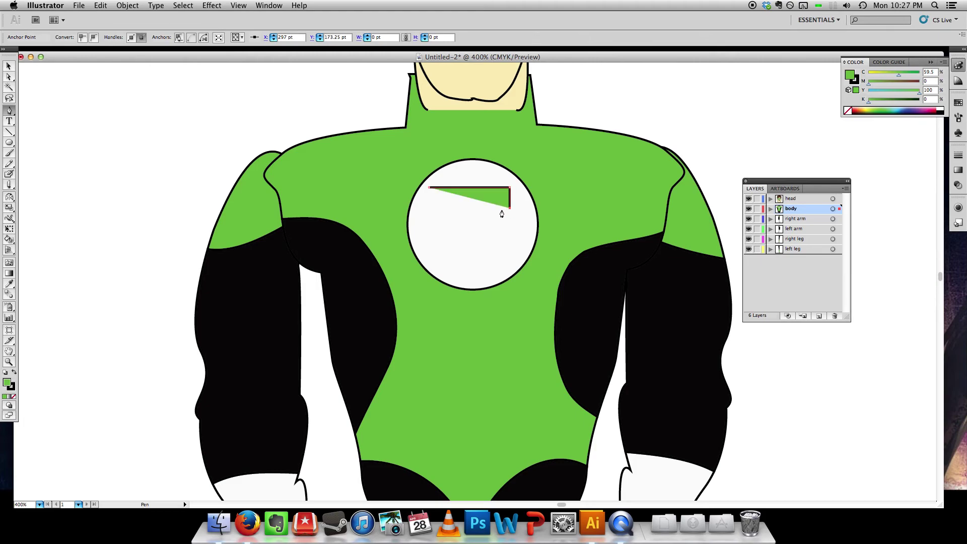
{"action": "left_click", "coordinate": [493, 209]}
{"action": "left_click_drag", "start_coordinate": [493, 255], "coordinate": [473, 289]}
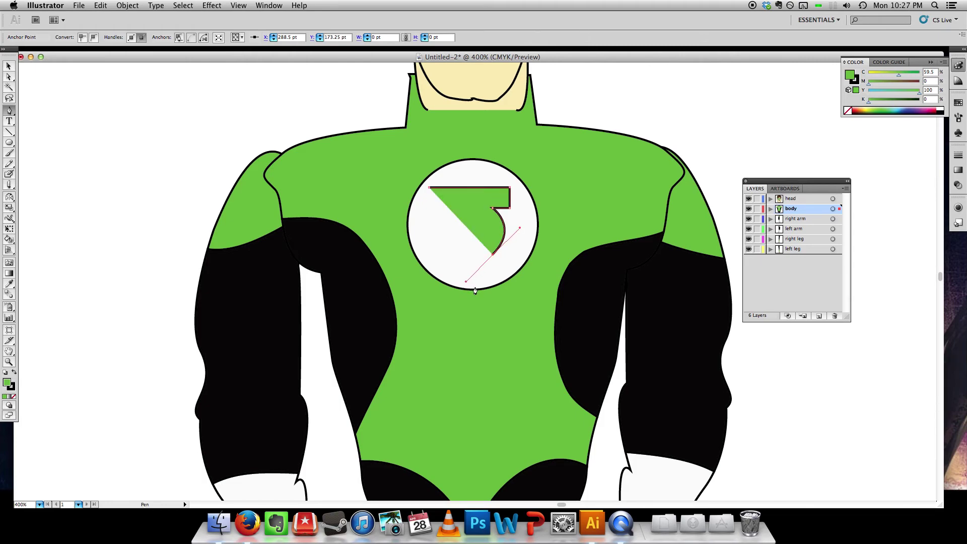
{"action": "left_click", "coordinate": [493, 255]}
{"action": "left_click", "coordinate": [508, 257], "text": "shift"}
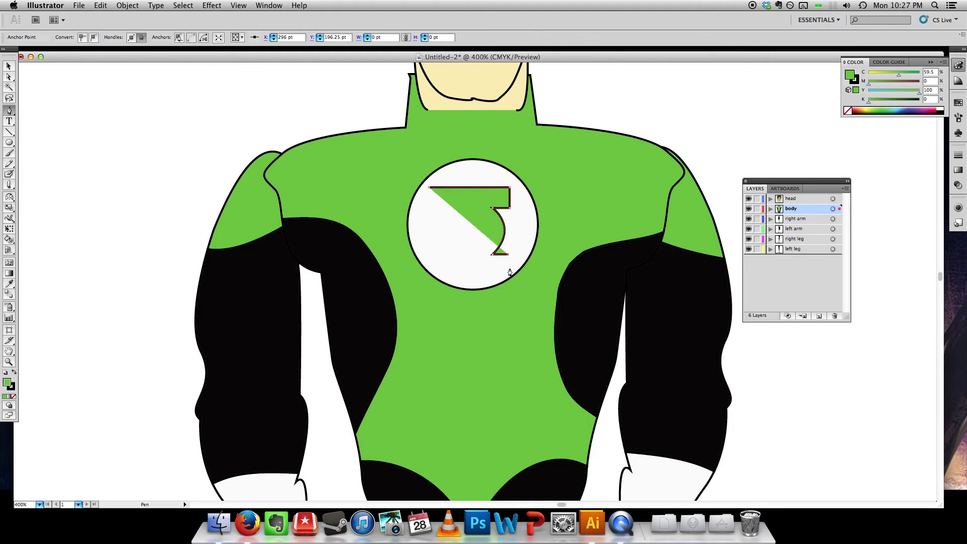
{"action": "left_click", "coordinate": [509, 270], "text": "shift"}
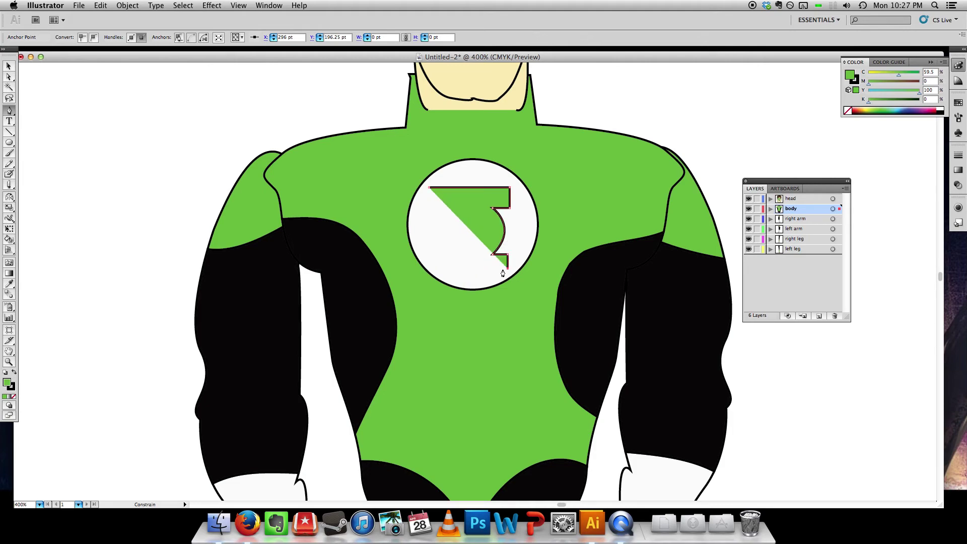
Step: Finish the emblem outline with the bottom bar and curved left side, closing the path
{"action": "left_click", "coordinate": [433, 269]}
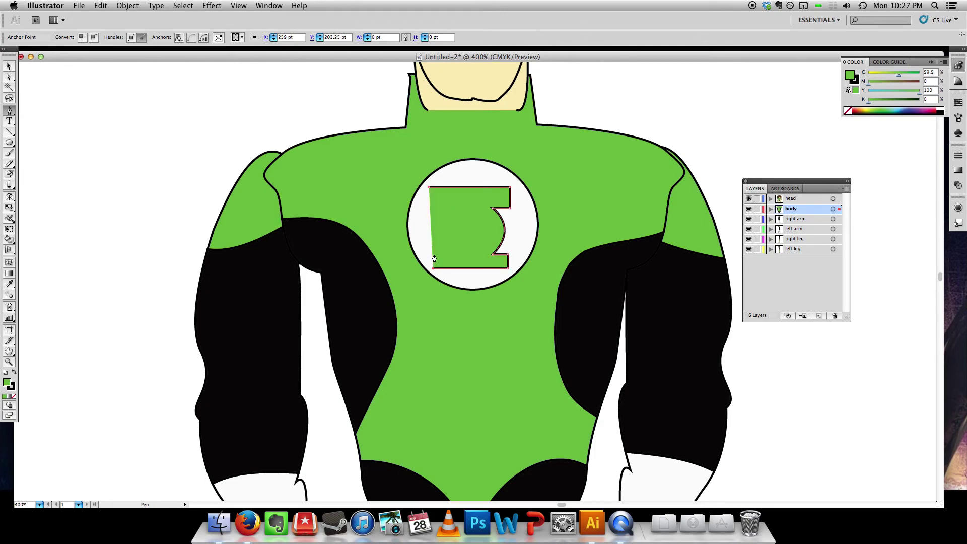
{"action": "left_click", "coordinate": [433, 254]}
{"action": "left_click_drag", "start_coordinate": [433, 254], "coordinate": [453, 251]}
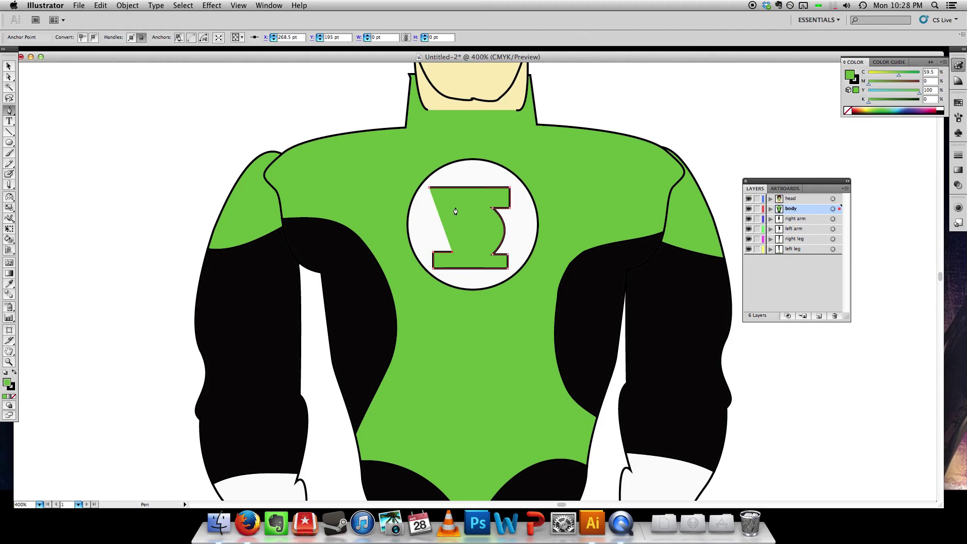
{"action": "left_click_drag", "start_coordinate": [453, 207], "coordinate": [492, 187]}
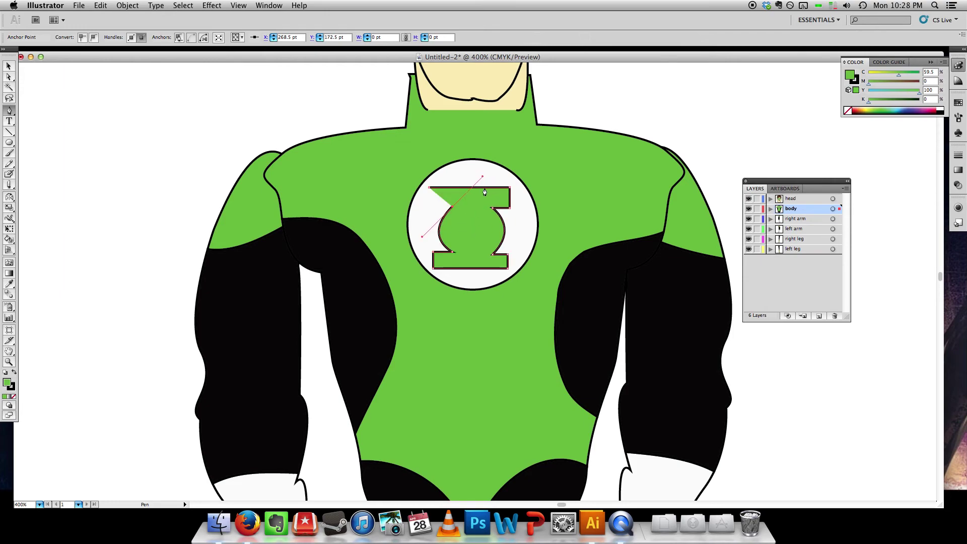
{"action": "left_click", "coordinate": [452, 211]}
{"action": "left_click", "coordinate": [430, 207]}
{"action": "left_click", "coordinate": [429, 189]}
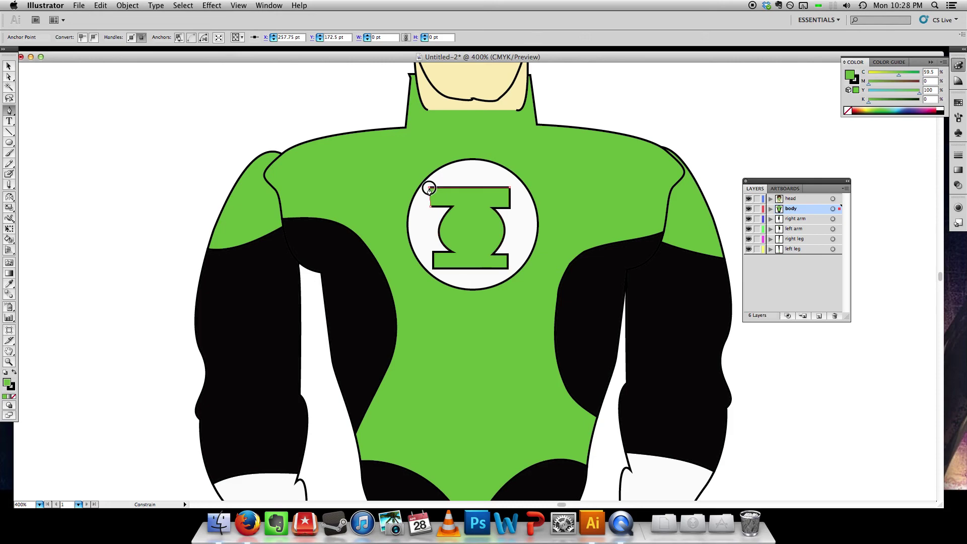
Step: Enlarge the lantern emblem slightly so it fills the white circle
{"action": "left_click", "coordinate": [155, 111]}
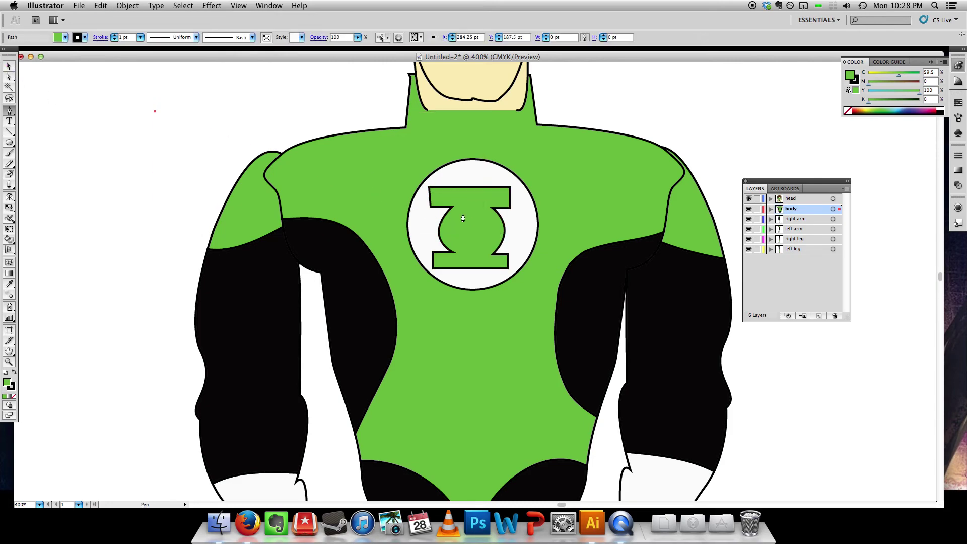
{"action": "left_click", "coordinate": [8, 66]}
{"action": "left_click_drag", "start_coordinate": [472, 233], "coordinate": [481, 231]}
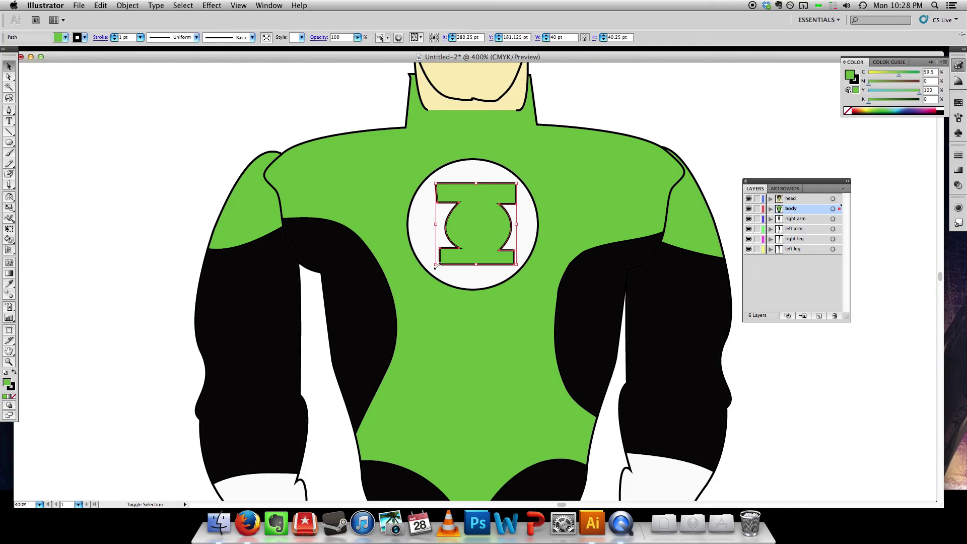
{"action": "left_click_drag", "start_coordinate": [437, 266], "coordinate": [471, 255]}
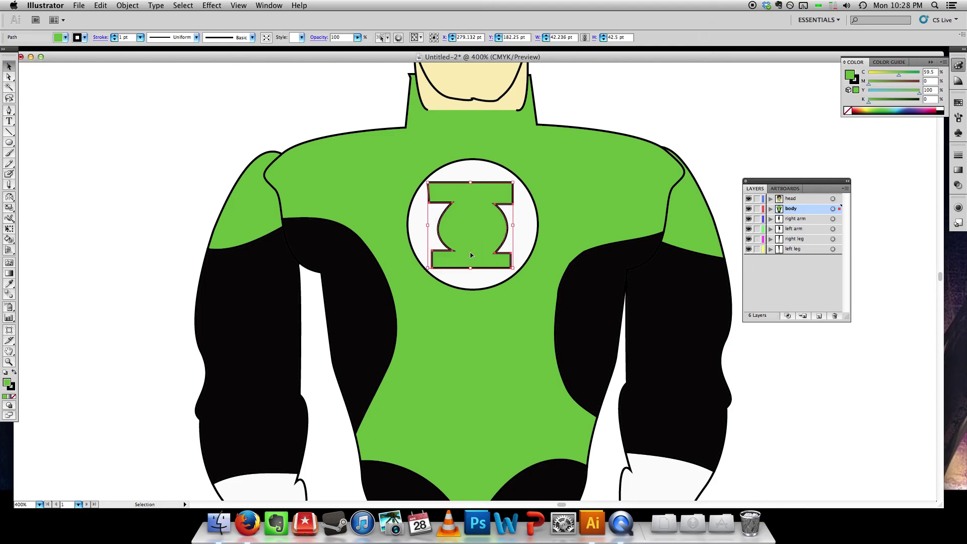
{"action": "left_click", "coordinate": [185, 177]}
{"action": "left_click", "coordinate": [9, 142]}
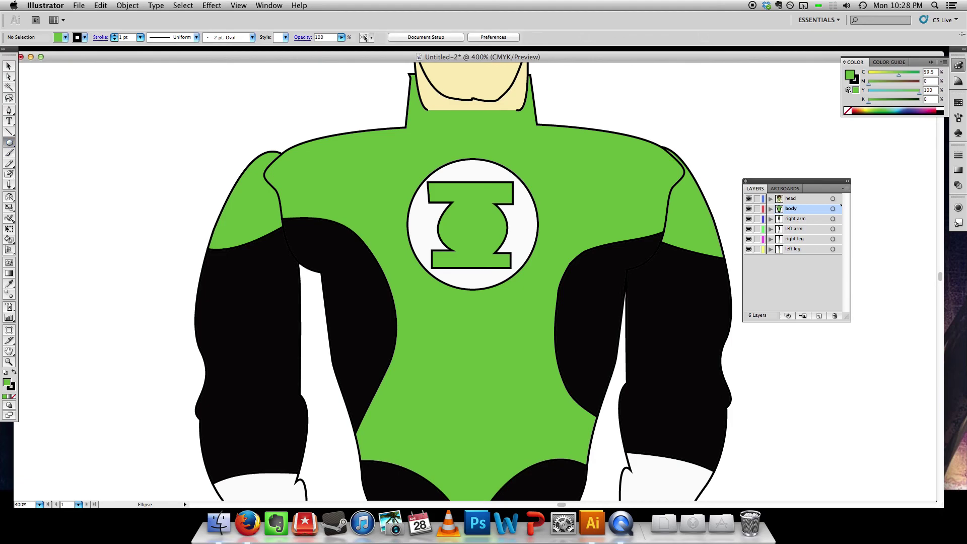
Step: Add a small white circle in the lantern's centre, nudged up and right to centre it
{"action": "key", "text": "i"}
{"action": "left_click", "coordinate": [432, 237]}
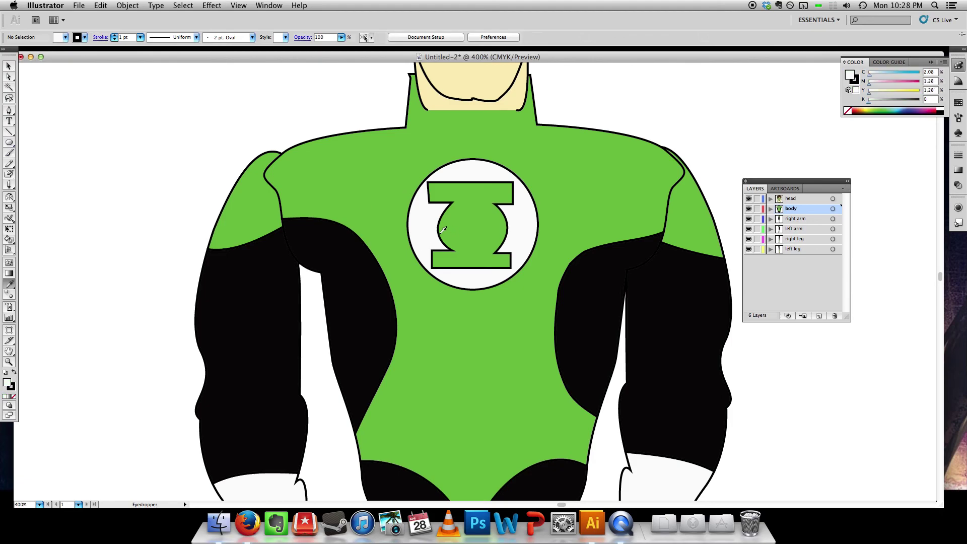
{"action": "left_click", "coordinate": [10, 144]}
{"action": "mouse_move", "coordinate": [448, 213]}
{"action": "left_mouse_down"}
{"action": "mouse_move", "coordinate": [483, 237]}
{"action": "mouse_move", "coordinate": [483, 249]}
{"action": "mouse_move", "coordinate": [473, 232]}
{"action": "left_mouse_up"}
{"action": "left_click", "coordinate": [9, 66]}
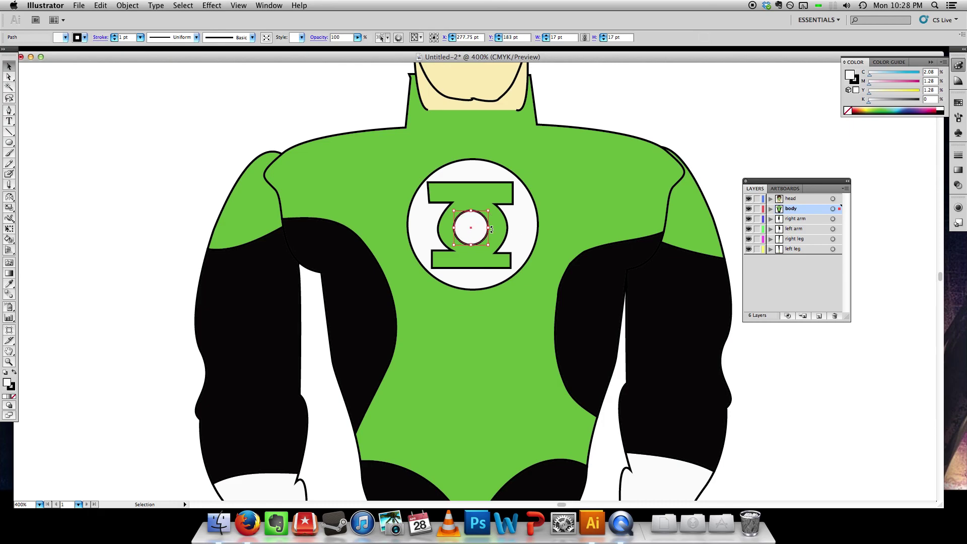
{"action": "key", "text": "Up"}
{"action": "key", "text": "Right"}
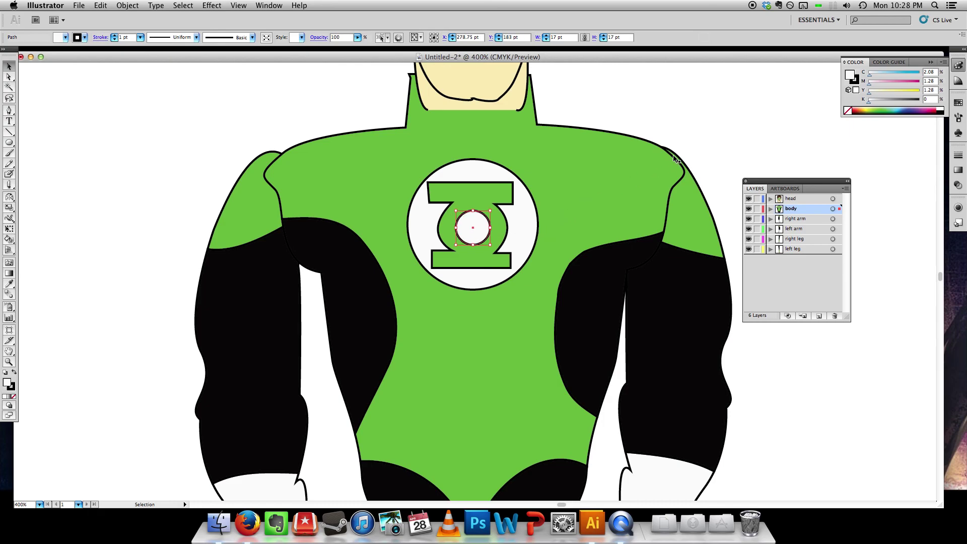
{"action": "left_click", "coordinate": [713, 129]}
{"action": "key", "text": "super+minus"}
{"action": "key", "text": "super+minus"}
{"action": "key", "text": "super+minus"}
{"action": "key", "text": "super+minus"}
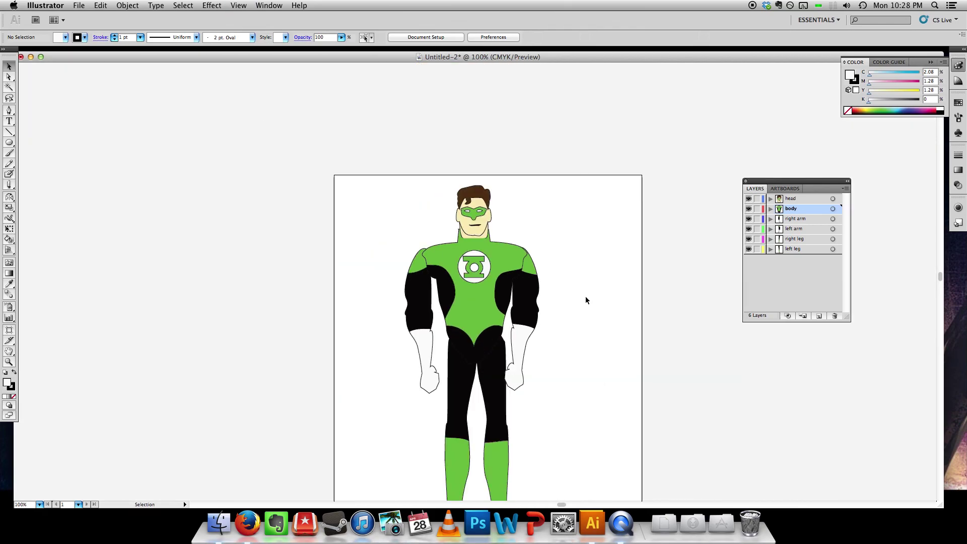
Step: Scroll down to show the green boots, then make the left arm layer active
{"action": "scroll", "coordinate": [586, 301], "scroll_direction": "down", "scroll_amount": 3}
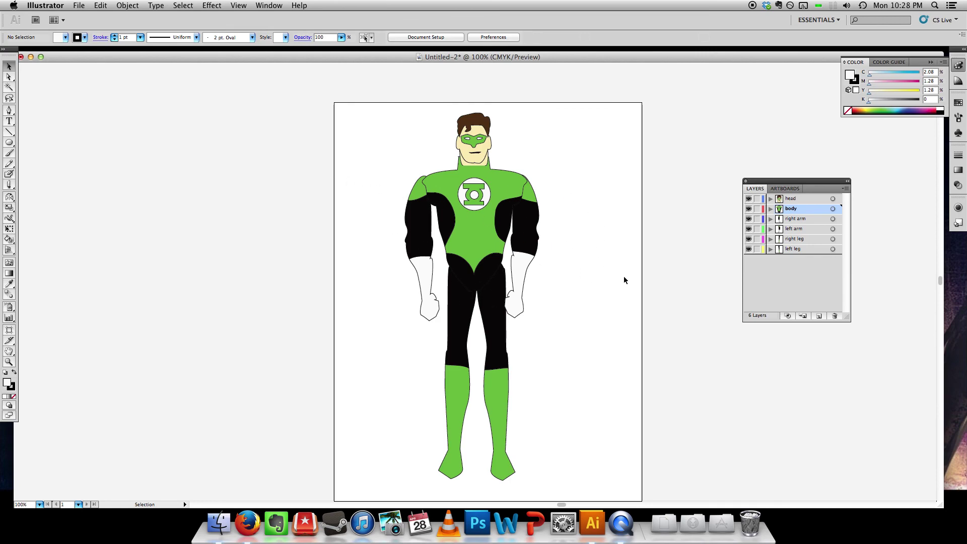
{"action": "left_click", "coordinate": [795, 249]}
{"action": "left_click", "coordinate": [796, 229]}
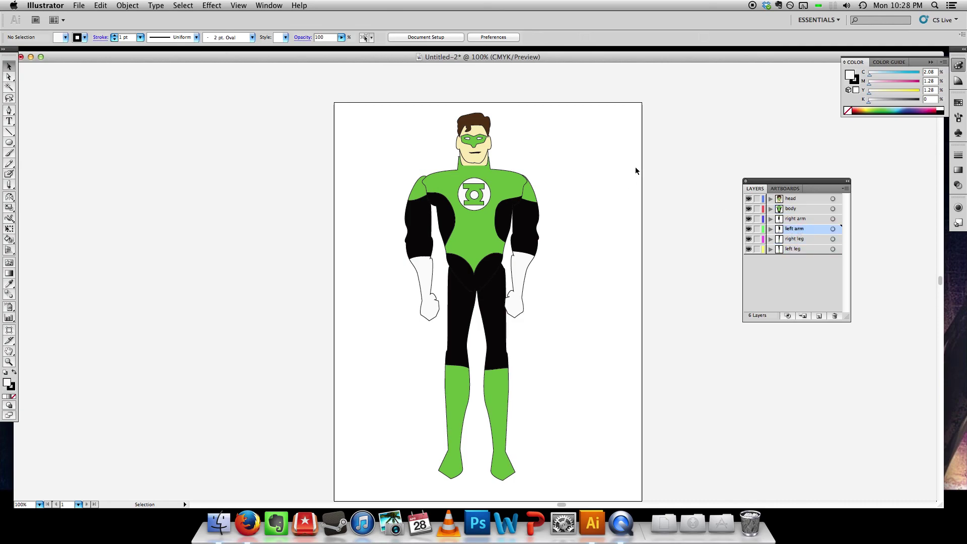